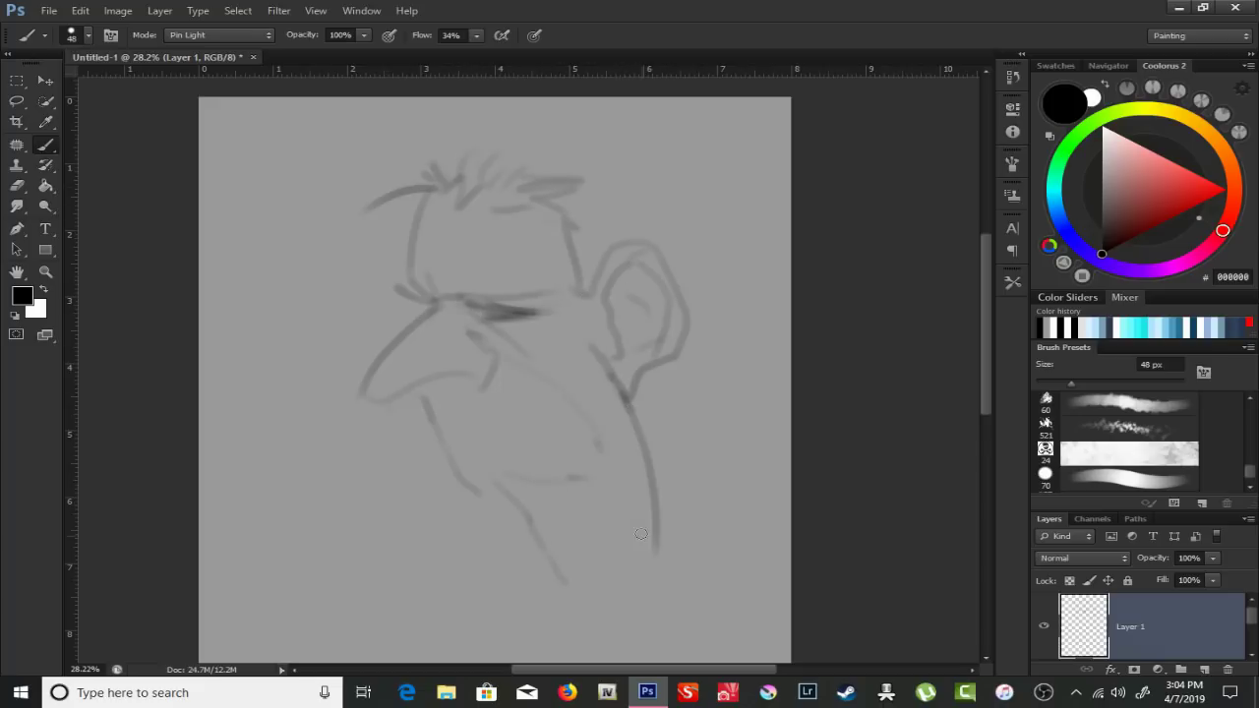
- Paint dark Pin Light strokes over the brows, the area under the brow and the hair tufts
drag(476, 270, 558, 316)
drag(403, 285, 437, 301)
mouse_move(408, 207)
mouse_down()
mouse_move(450, 183)
mouse_move(536, 170)
mouse_up()
mouse_move(482, 214)
mouse_down()
mouse_move(549, 167)
mouse_move(580, 189)
mouse_up()
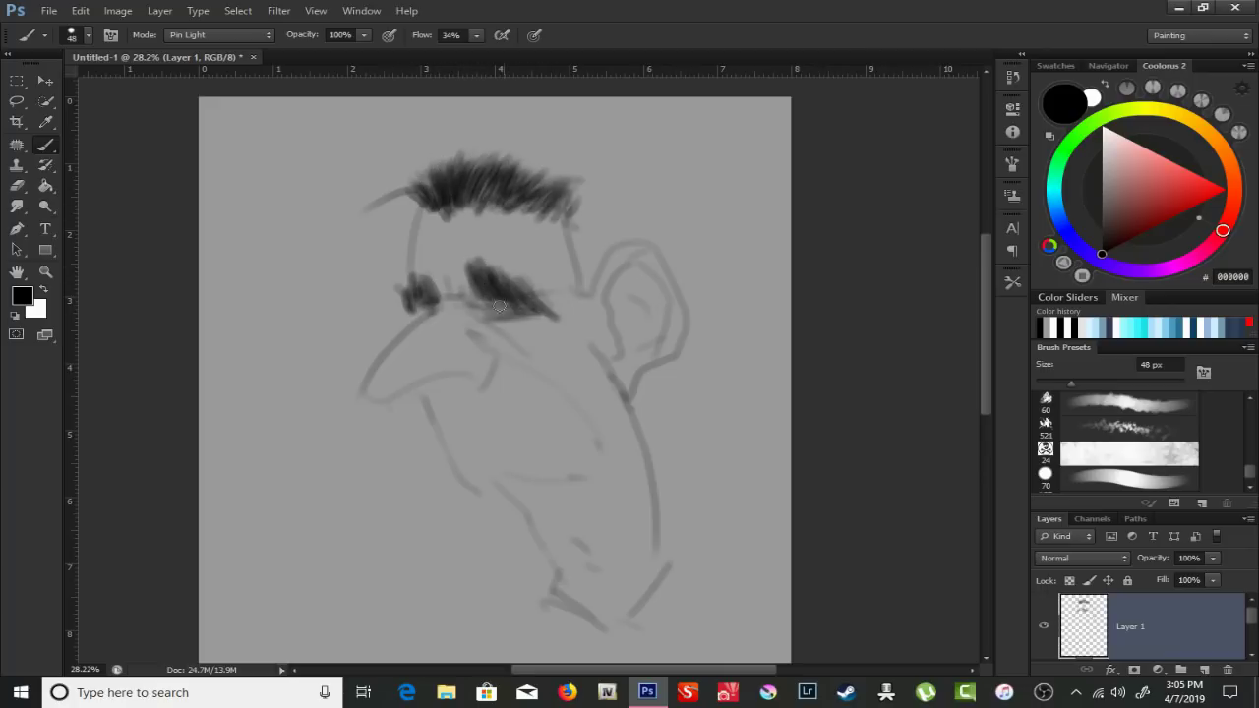
drag(500, 307, 551, 307)
- Set the brush to 5 px, then 9 px, and paint lid lines and dark strokes around the eye
right_click(337, 216)
text(5)
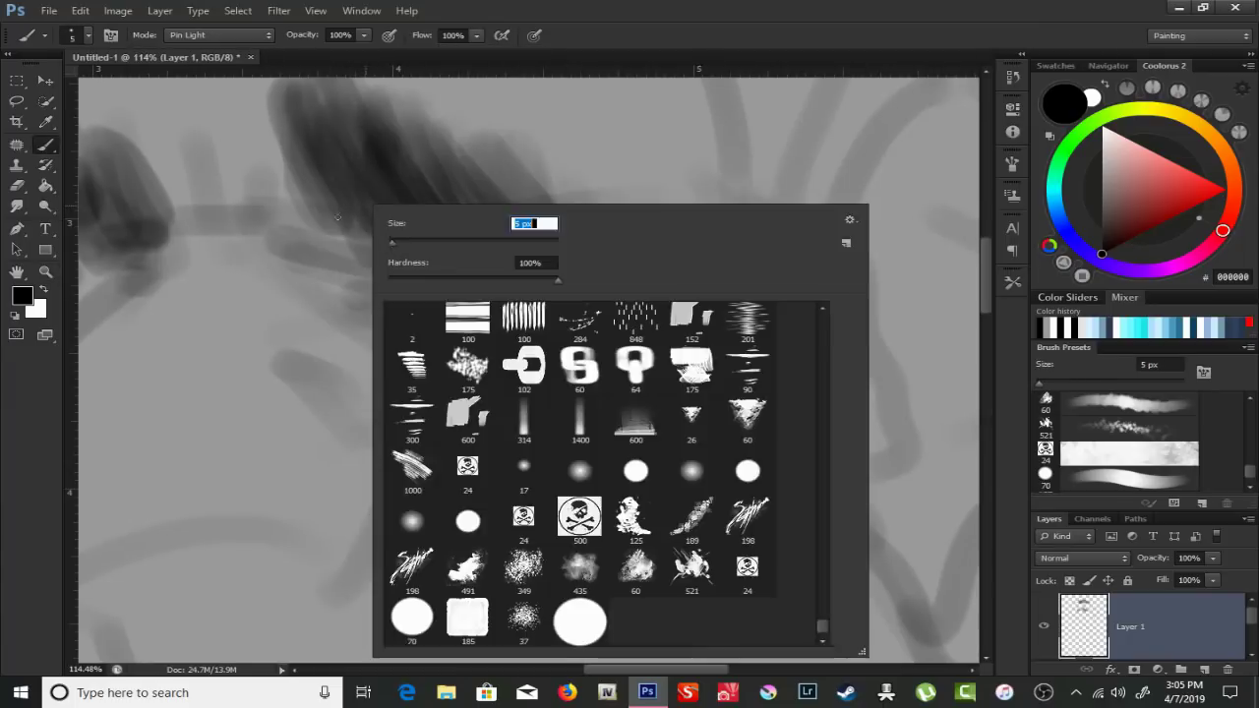
key(Return)
drag(364, 219, 295, 280)
right_click(383, 224)
text(9)
key(Return)
drag(368, 224, 614, 263)
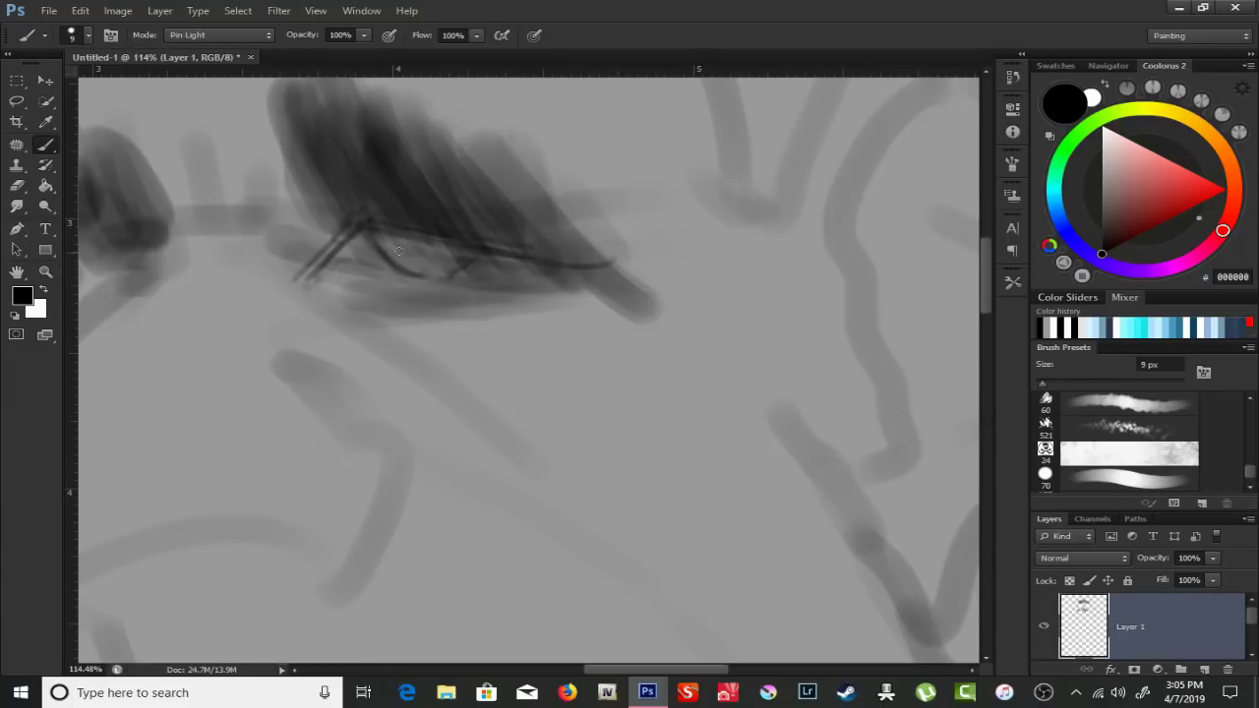
drag(439, 251, 345, 246)
drag(339, 286, 270, 267)
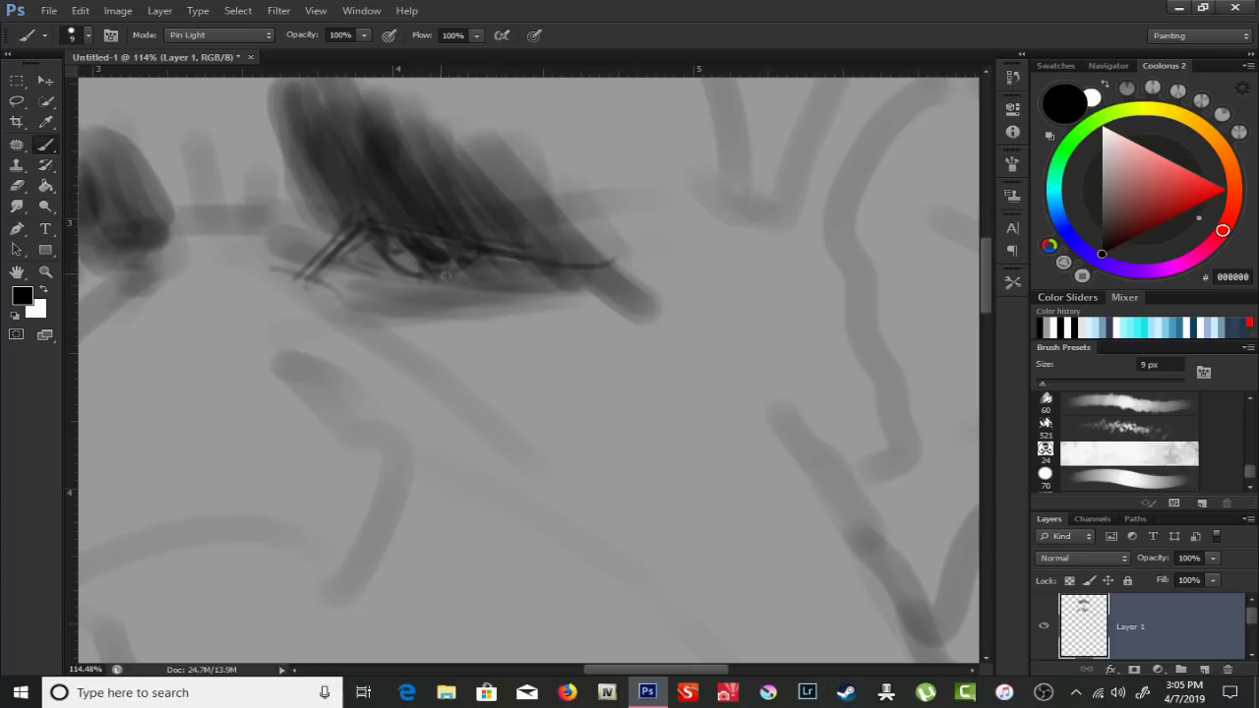
drag(427, 233, 285, 231)
- Fan thin lashes up from the left eye and add fine hair strokes to the right eyebrow
mouse_move(492, 246)
mouse_down()
mouse_move(350, 254)
mouse_move(329, 169)
mouse_up()
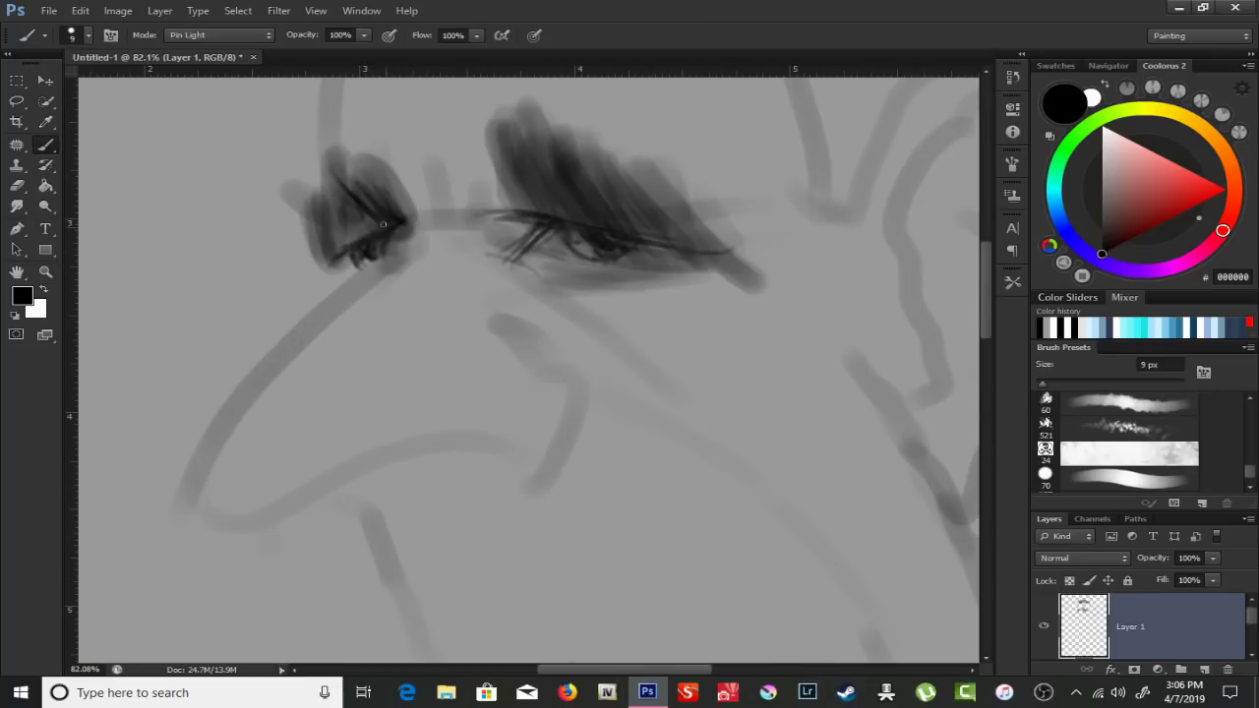
drag(359, 231, 265, 182)
mouse_move(534, 160)
mouse_down()
mouse_move(492, 218)
mouse_move(511, 211)
mouse_up()
drag(649, 148, 580, 202)
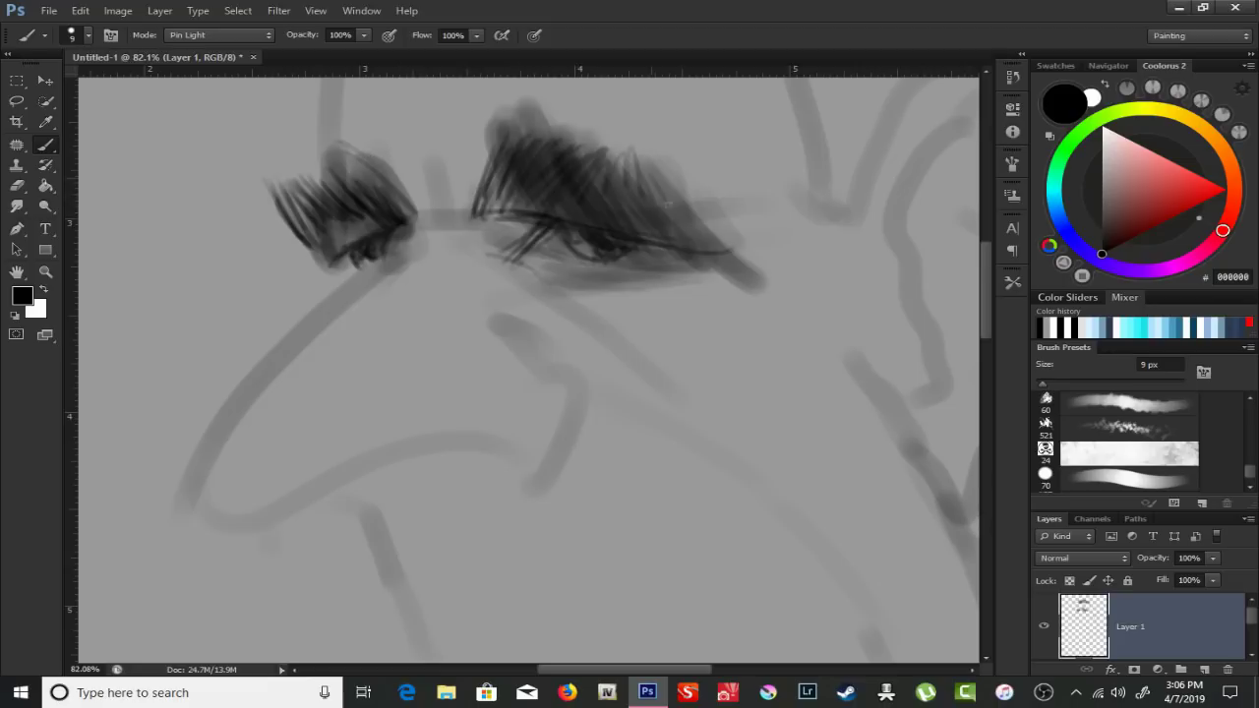
drag(708, 207, 762, 254)
drag(678, 192, 703, 226)
drag(454, 148, 448, 231)
- Add lower lashes, a lid line, long lashes, and lashes under the right eye
drag(364, 252, 433, 282)
mouse_move(413, 236)
mouse_down()
mouse_move(509, 211)
mouse_move(408, 87)
mouse_up()
scroll(408, 88, up, 3)
drag(516, 364, 480, 402)
mouse_move(559, 372)
mouse_down()
mouse_move(504, 399)
mouse_move(604, 158)
mouse_up()
- Outline the nose's curve, right side, nostril wing and crease in crisp dark lines
drag(471, 172, 349, 285)
mouse_move(513, 163)
mouse_down()
mouse_move(366, 267)
mouse_move(312, 417)
mouse_move(612, 368)
mouse_move(693, 295)
mouse_up()
mouse_move(617, 212)
mouse_down()
mouse_move(703, 299)
mouse_move(668, 266)
mouse_up()
mouse_move(654, 246)
mouse_down()
mouse_move(718, 314)
mouse_move(688, 330)
mouse_up()
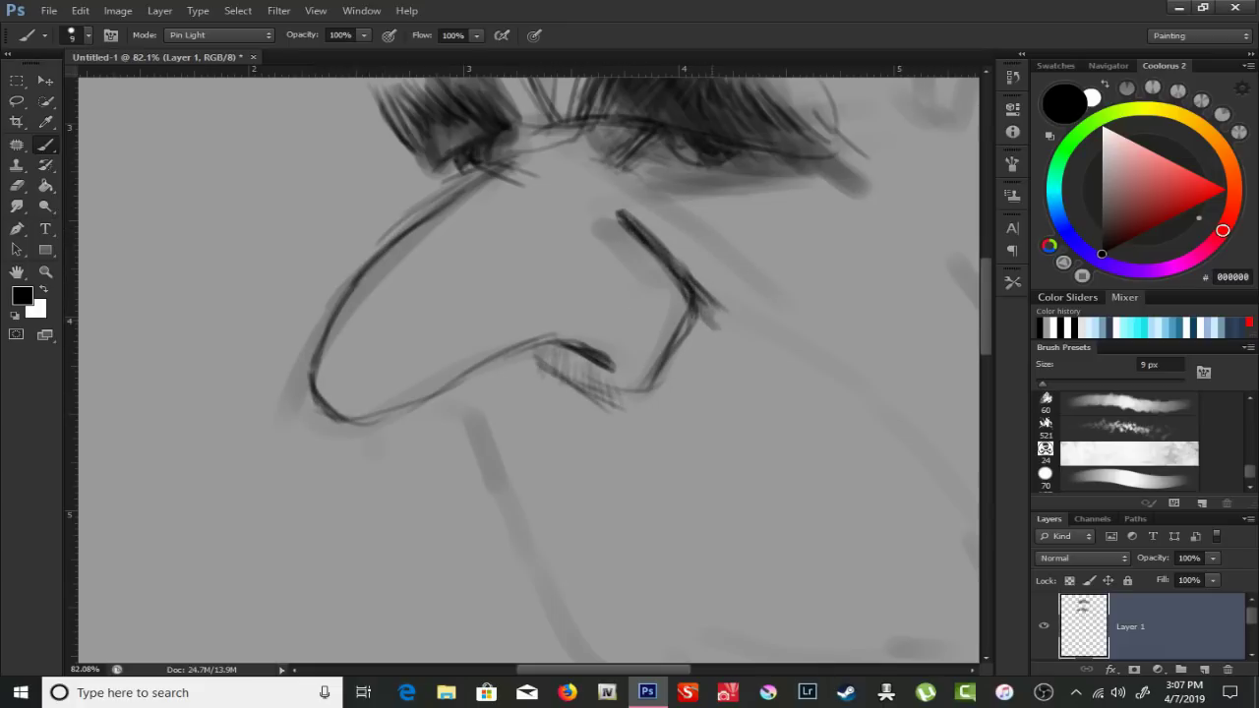
drag(464, 409, 531, 560)
scroll(657, 393, down, 5)
scroll(402, 104, up, 2)
- Draw a jaw line and the cigarette from the mouth, then darken the strokes around the nose
scroll(401, 157, up, 1)
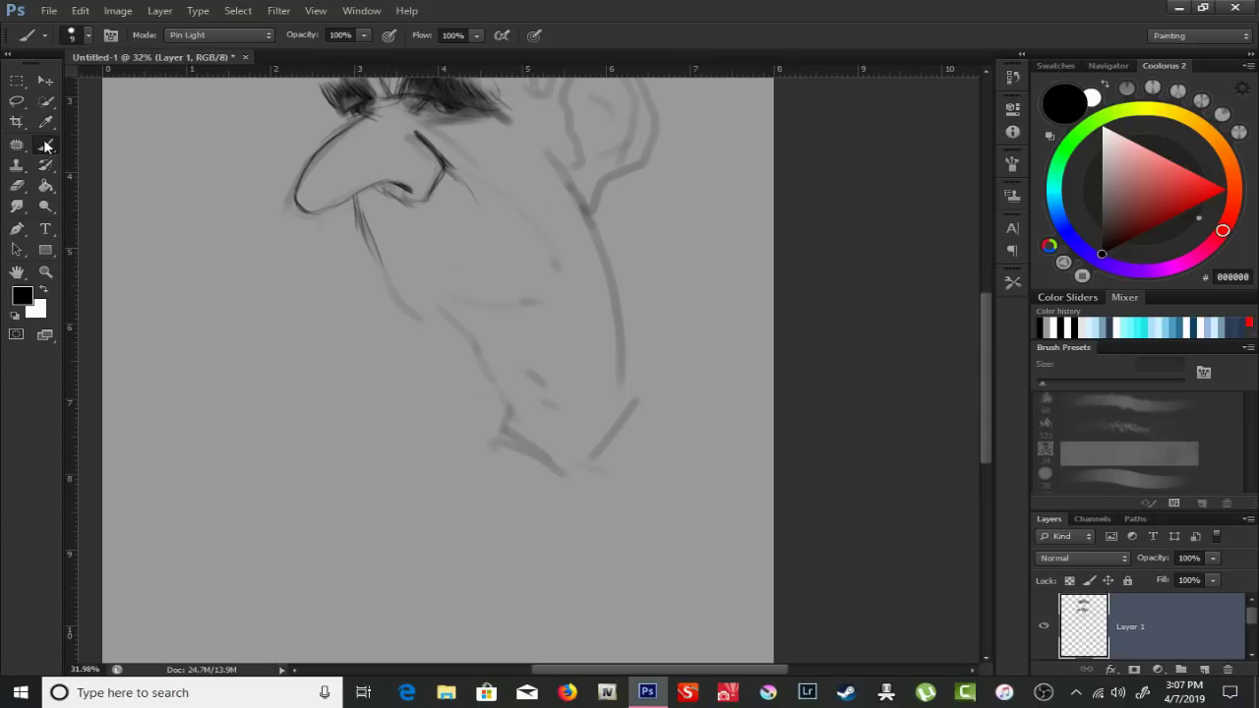
drag(359, 228, 407, 311)
drag(362, 400, 468, 297)
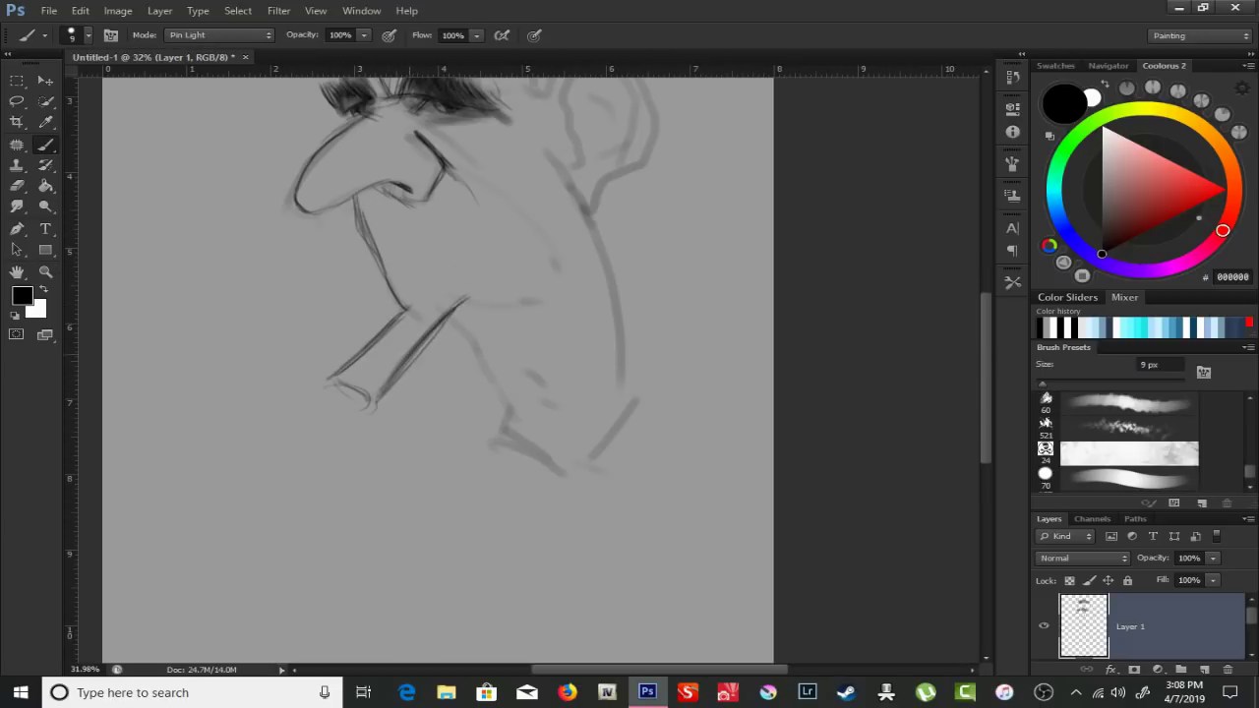
right_click(540, 299)
key(Return)
drag(438, 148, 497, 201)
drag(456, 177, 536, 239)
drag(498, 201, 552, 273)
- With a much larger brush, lay broad grey shading over the face, neck, brows and forehead
right_click(452, 258)
click(452, 262)
key(Return)
drag(452, 187, 364, 295)
drag(412, 197, 610, 433)
drag(462, 128, 580, 295)
mouse_move(629, 88)
mouse_down()
mouse_move(369, 140)
mouse_move(397, 341)
mouse_up()
drag(383, 285, 531, 295)
mouse_move(522, 158)
mouse_down()
mouse_move(442, 303)
mouse_move(380, 141)
mouse_up()
- Switch to a 19 px brush, lightly shade the face side and forehead, and outline the ear
right_click(364, 222)
key(Return)
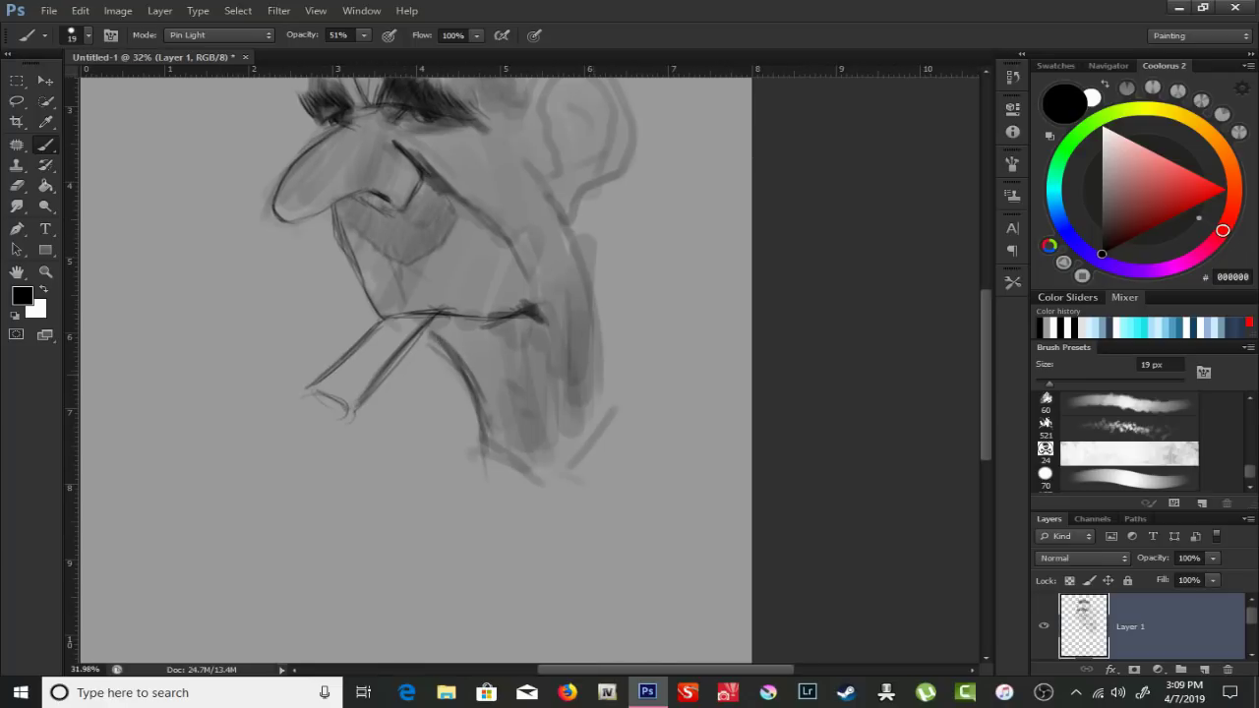
drag(462, 295, 364, 531)
drag(415, 385, 425, 308)
drag(332, 293, 344, 253)
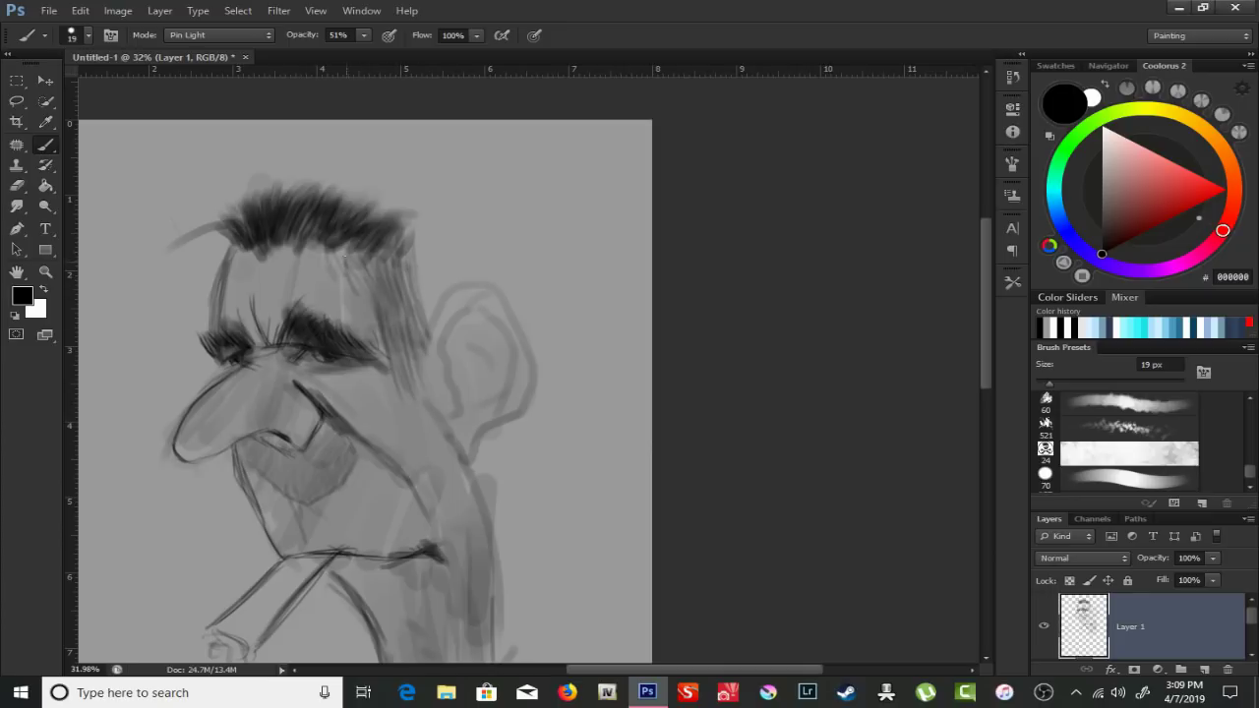
mouse_move(448, 300)
mouse_down()
mouse_move(531, 413)
mouse_move(462, 460)
mouse_up()
mouse_move(450, 313)
mouse_down()
mouse_move(462, 413)
mouse_move(495, 234)
mouse_up()
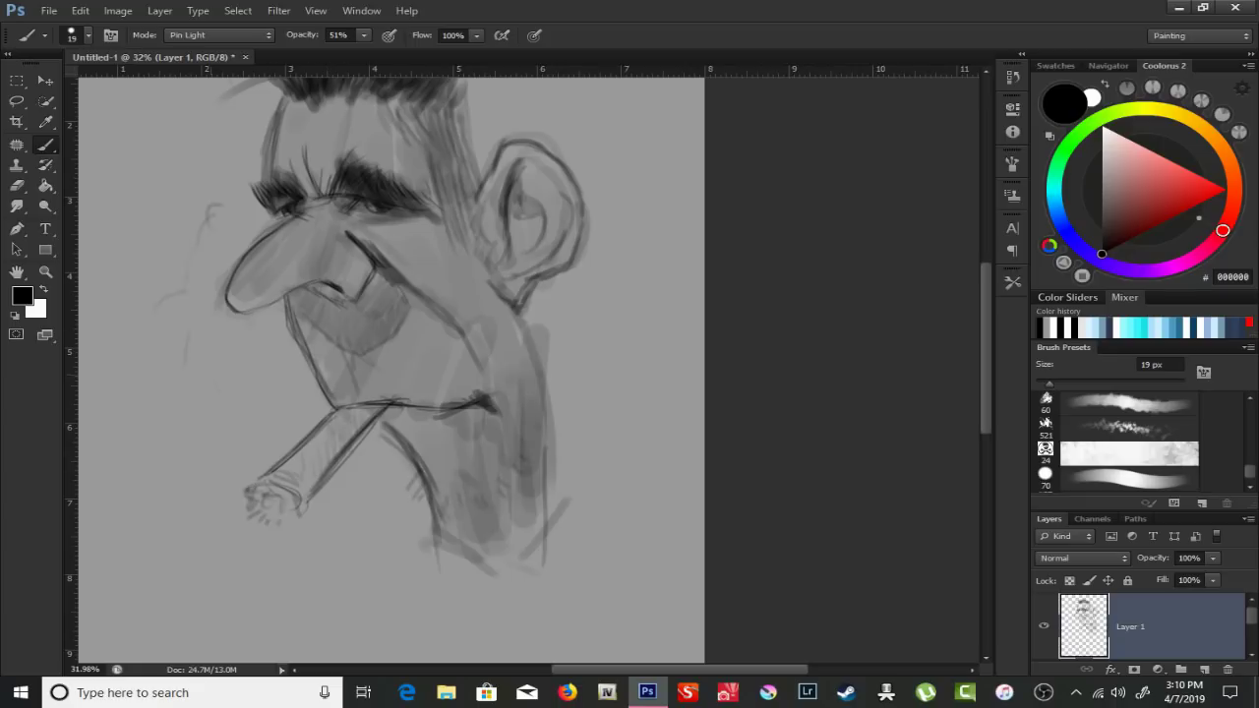
- Pick peach EAA082, paint it over the cheek and neck, then undo those strokes
drag(559, 500, 588, 506)
click(1234, 184)
click(1151, 161)
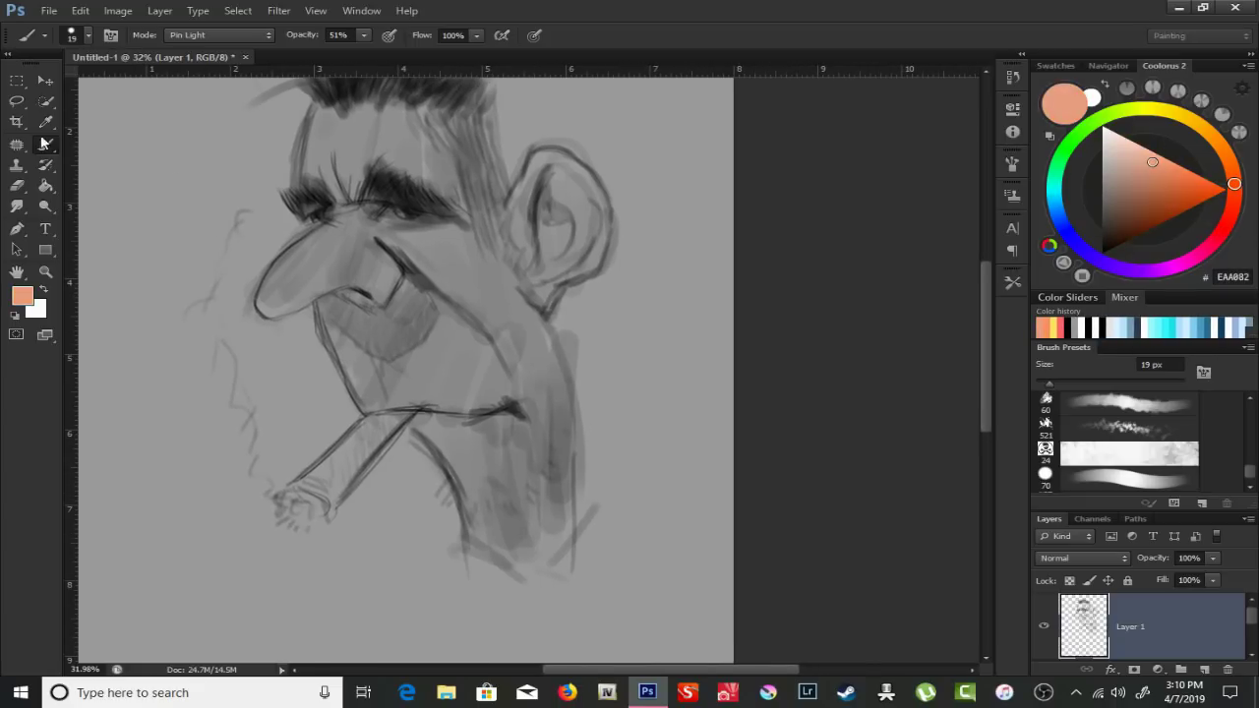
drag(535, 374, 541, 472)
drag(506, 285, 531, 531)
drag(472, 295, 550, 511)
key(Delete)
- Create Layer 2 and repaint peach over the cheek, neck and forehead
key(ctrl+shift+alt+n)
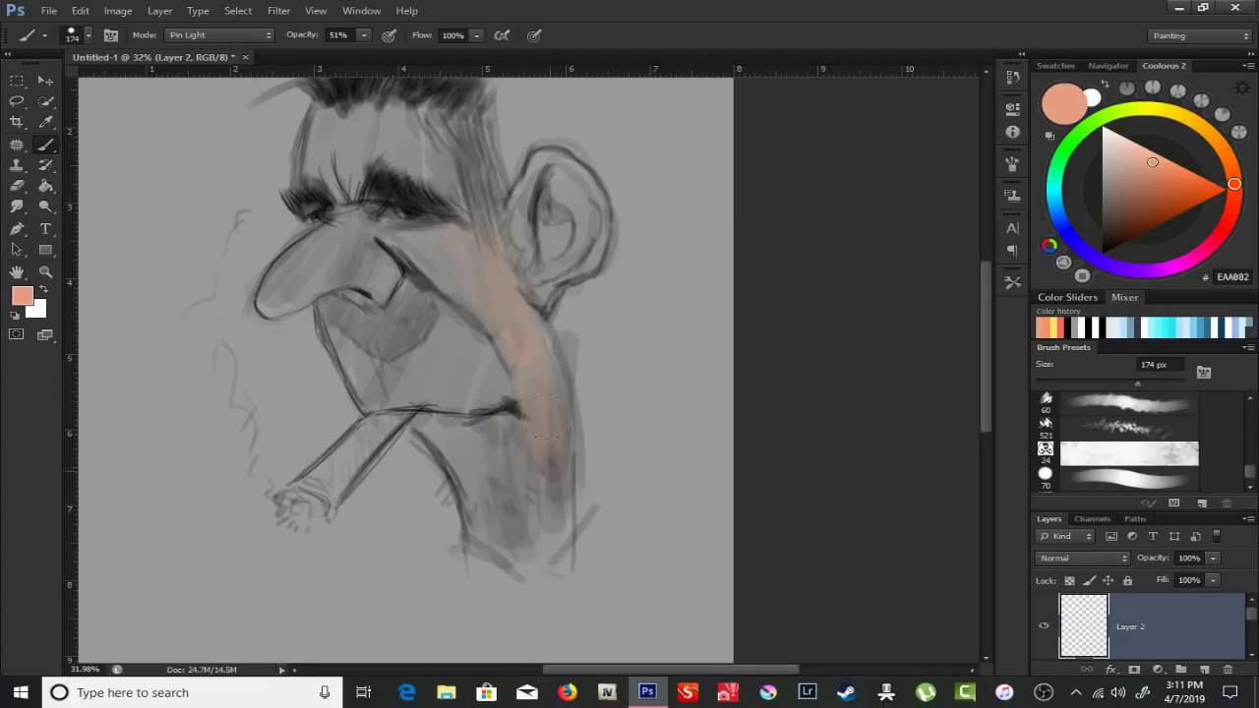
drag(491, 251, 551, 531)
drag(403, 266, 437, 334)
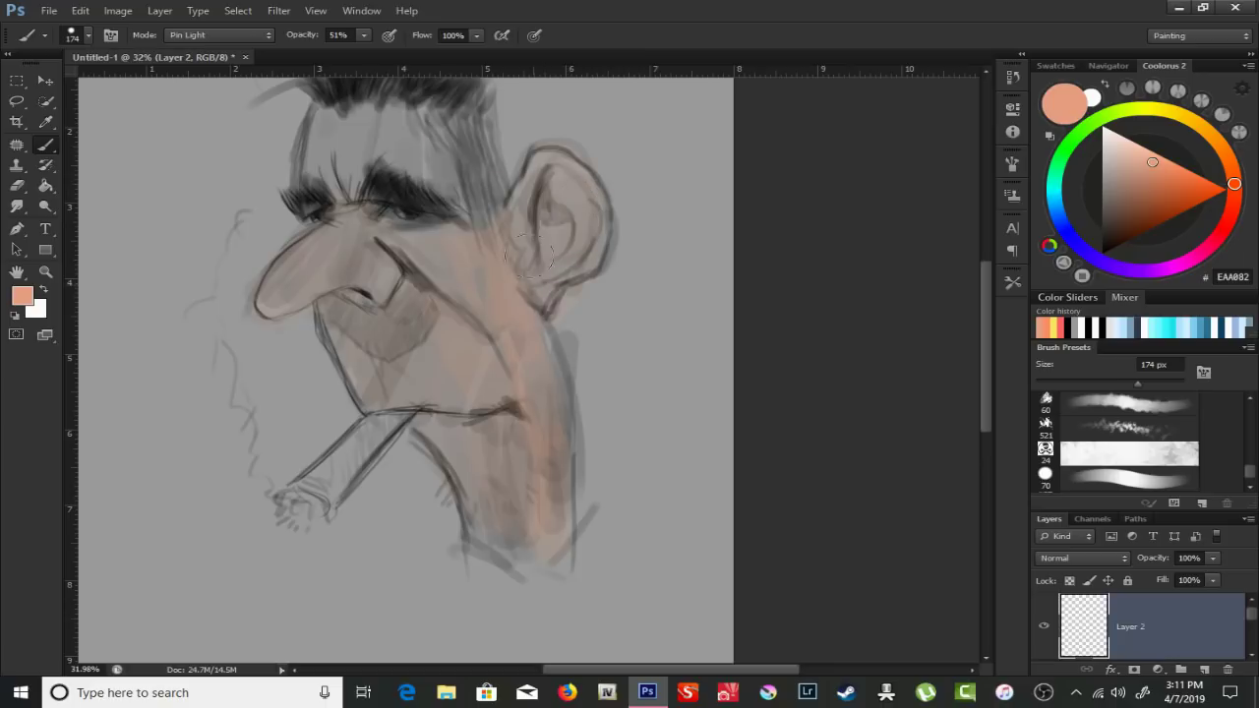
drag(437, 226, 378, 108)
right_click(408, 177)
drag(551, 208, 531, 209)
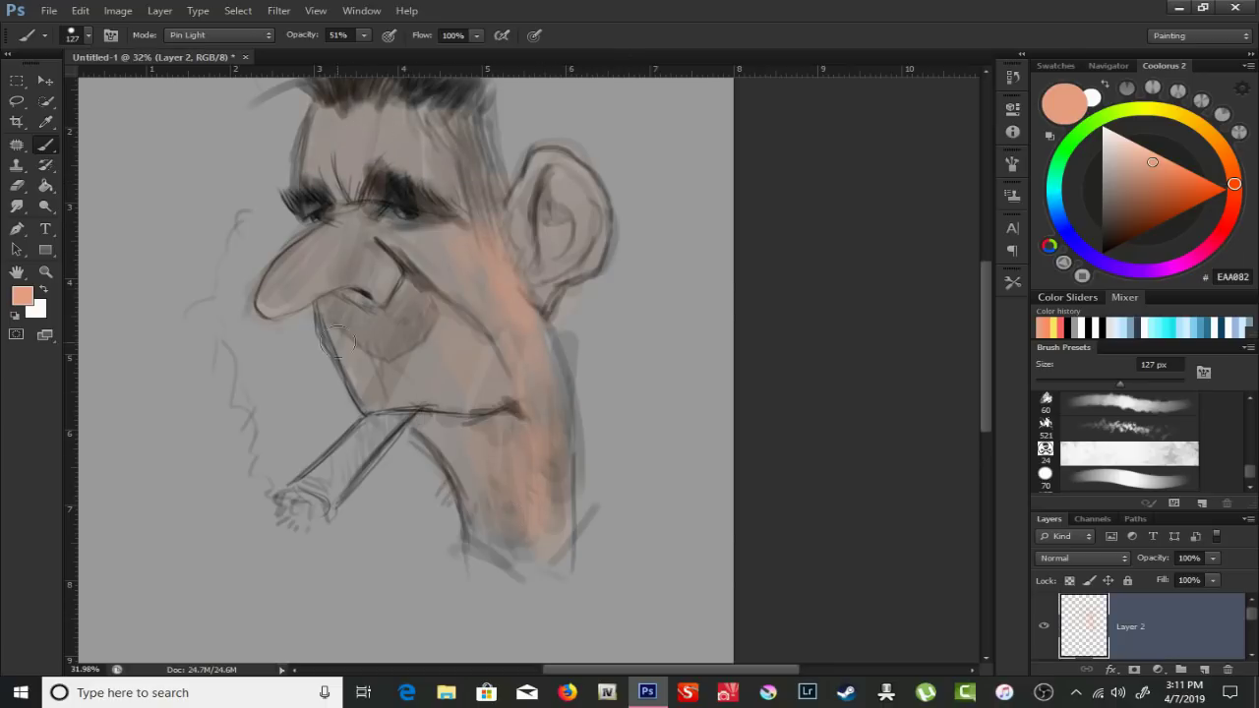
- Add light peach to the cheek, forehead and left temple
drag(378, 339, 335, 413)
drag(329, 172, 300, 99)
right_click(366, 94)
drag(472, 128, 399, 127)
mouse_move(310, 107)
mouse_down()
mouse_move(309, 196)
mouse_move(266, 295)
mouse_up()
- Lighten the nose, its bridge and underside with peach, plus light forehead strokes
right_click(300, 220)
drag(340, 263, 359, 264)
drag(280, 266, 270, 305)
drag(394, 286, 441, 233)
mouse_move(359, 202)
mouse_down()
mouse_move(393, 275)
mouse_move(325, 263)
mouse_move(273, 280)
mouse_up()
mouse_move(331, 147)
mouse_down()
mouse_move(331, 191)
mouse_move(352, 202)
mouse_up()
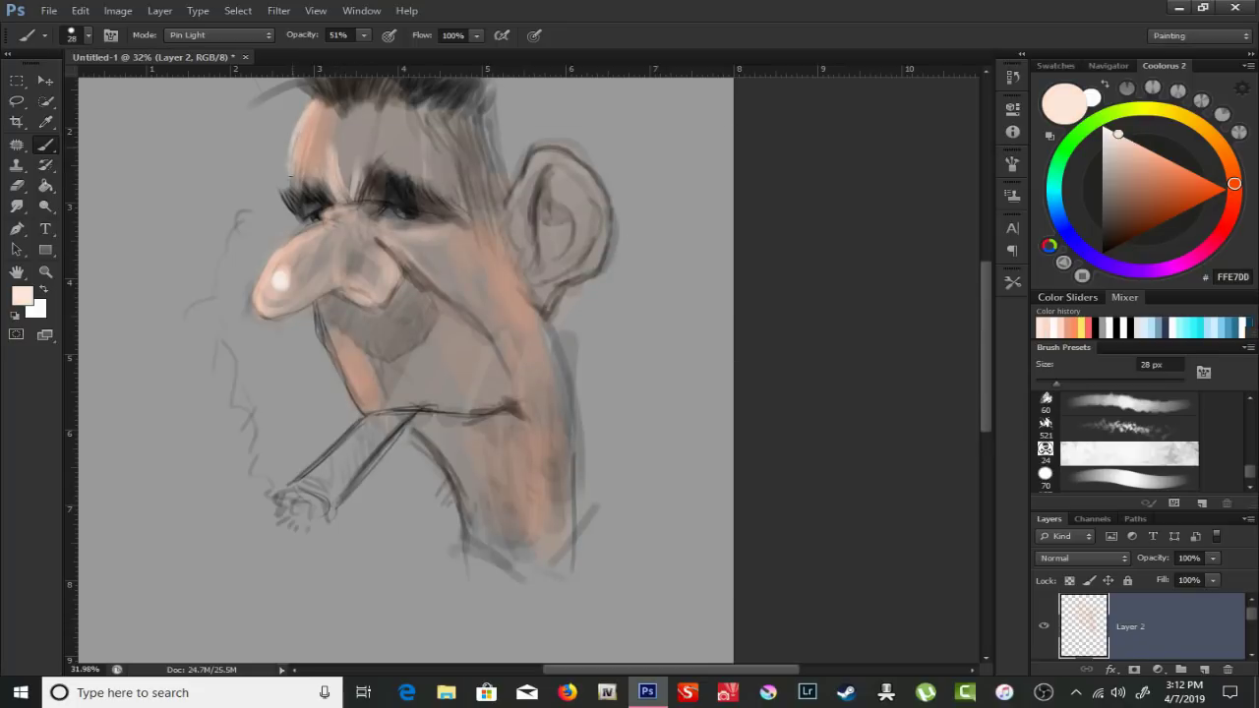
- With a 35 px brush, brighten the cheek, mouth area and neck
key(bracketleft)
key(bracketleft)
key(bracketleft)
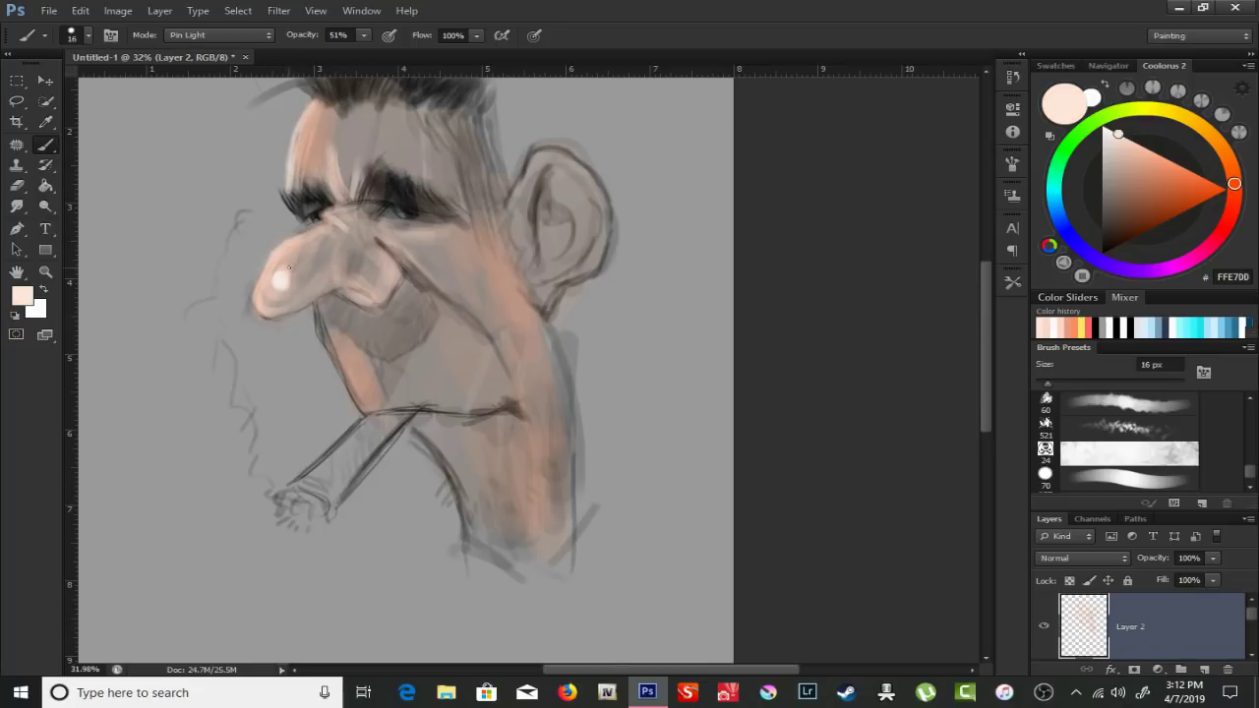
right_click(331, 346)
text(35)
key(Return)
drag(330, 346, 358, 359)
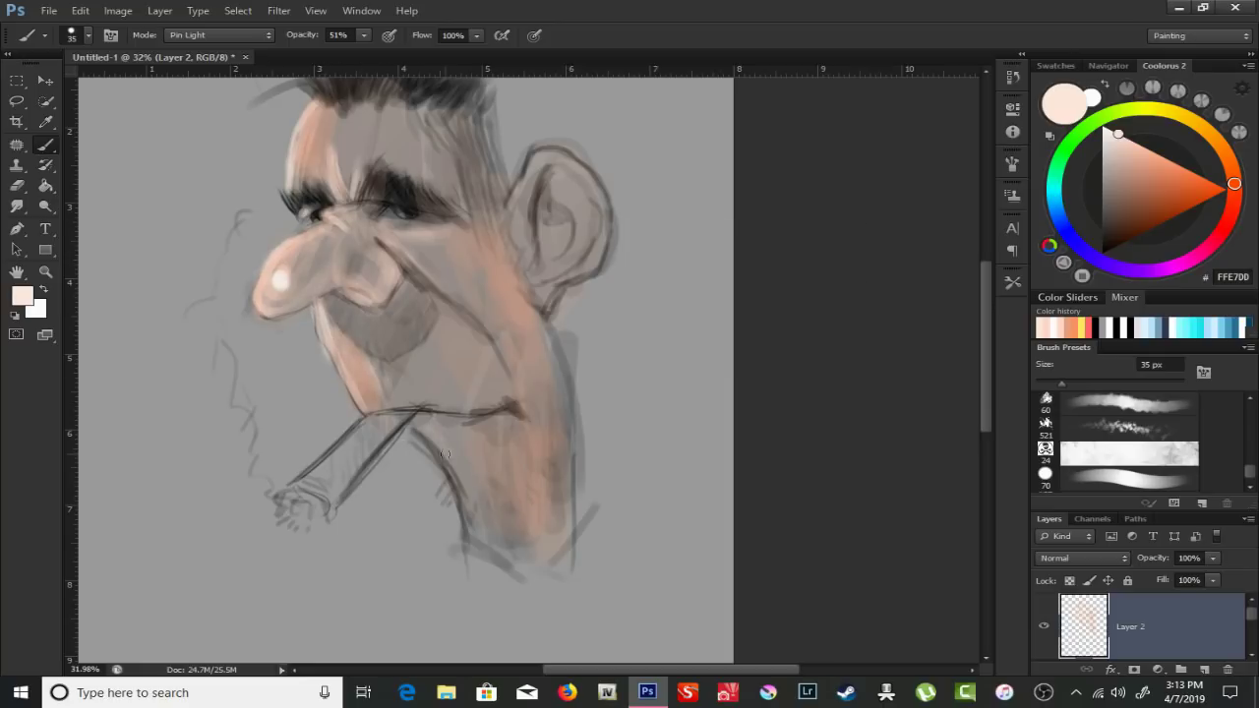
drag(443, 454, 428, 482)
mouse_move(328, 347)
mouse_down()
mouse_move(356, 307)
mouse_move(389, 334)
mouse_move(407, 285)
mouse_up()
- Pick brown 6A3B28 for shadows and set the brush to 76 px
click(1133, 216)
right_click(360, 313)
text(76)
key(Return)
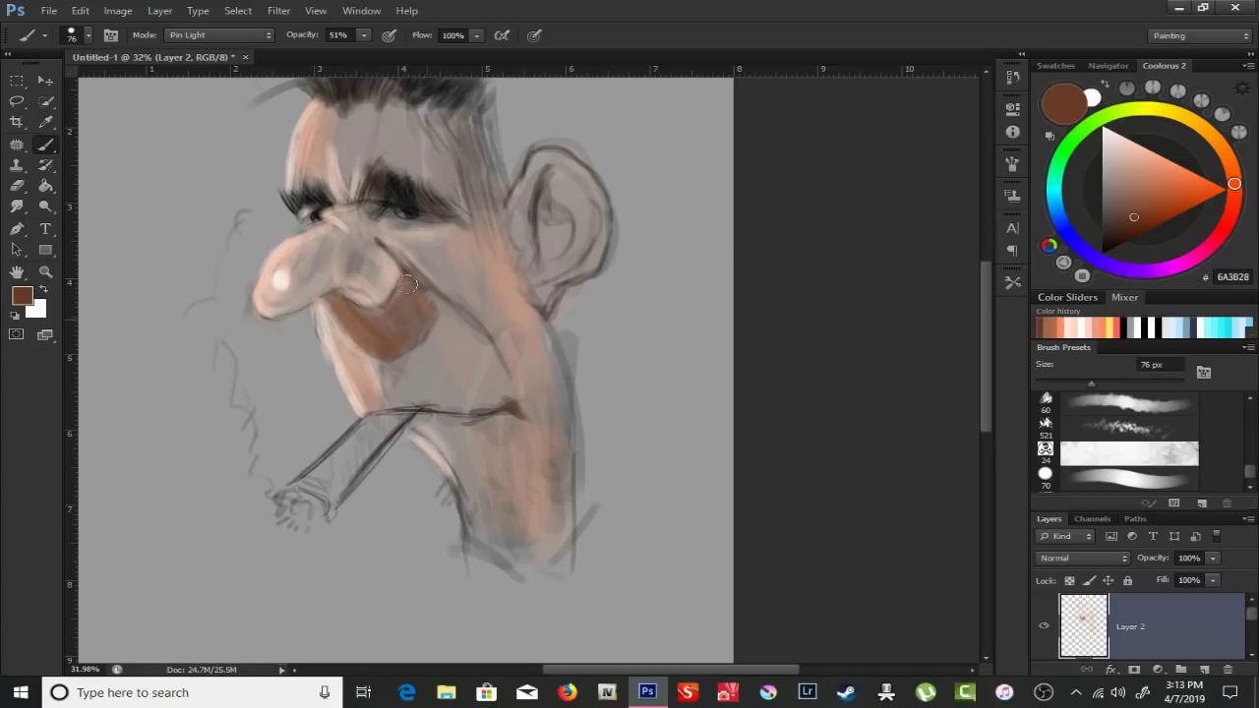
- Darken the brown to 4C2616, set the brush to 62 px and opacity to 28%
alt+click(388, 330)
right_click(372, 195)
text(35)
key(Return)
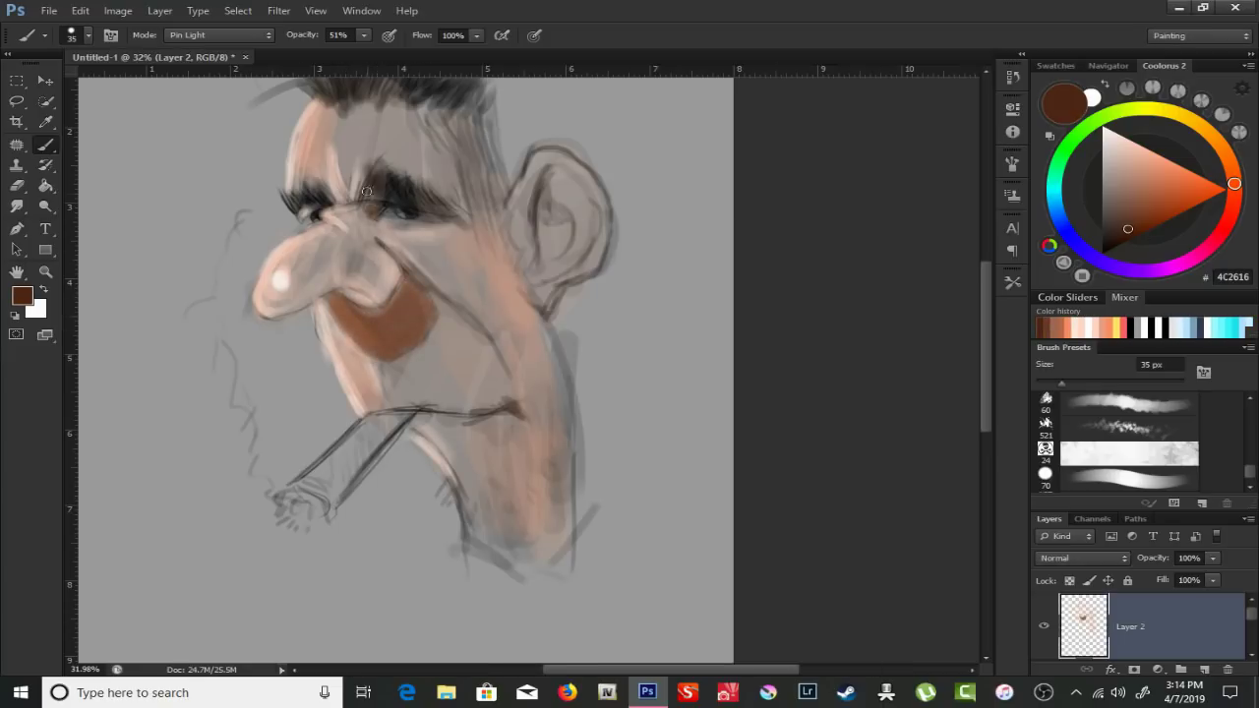
right_click(337, 214)
text(62)
key(Return)
key(2)
key(8)
- In near-black brown, deepen shadows under the nose and around the cheek, eyes, ear and chin
click(1118, 245)
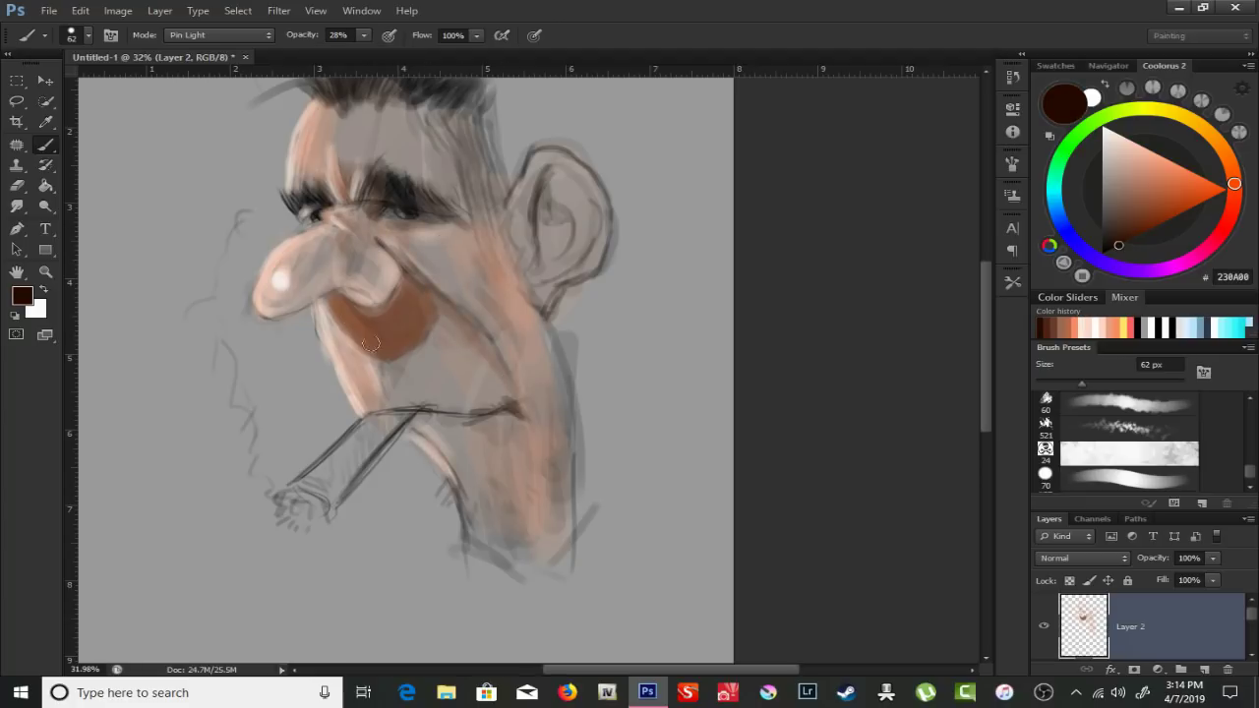
drag(329, 295, 403, 339)
drag(378, 295, 496, 325)
drag(301, 203, 397, 248)
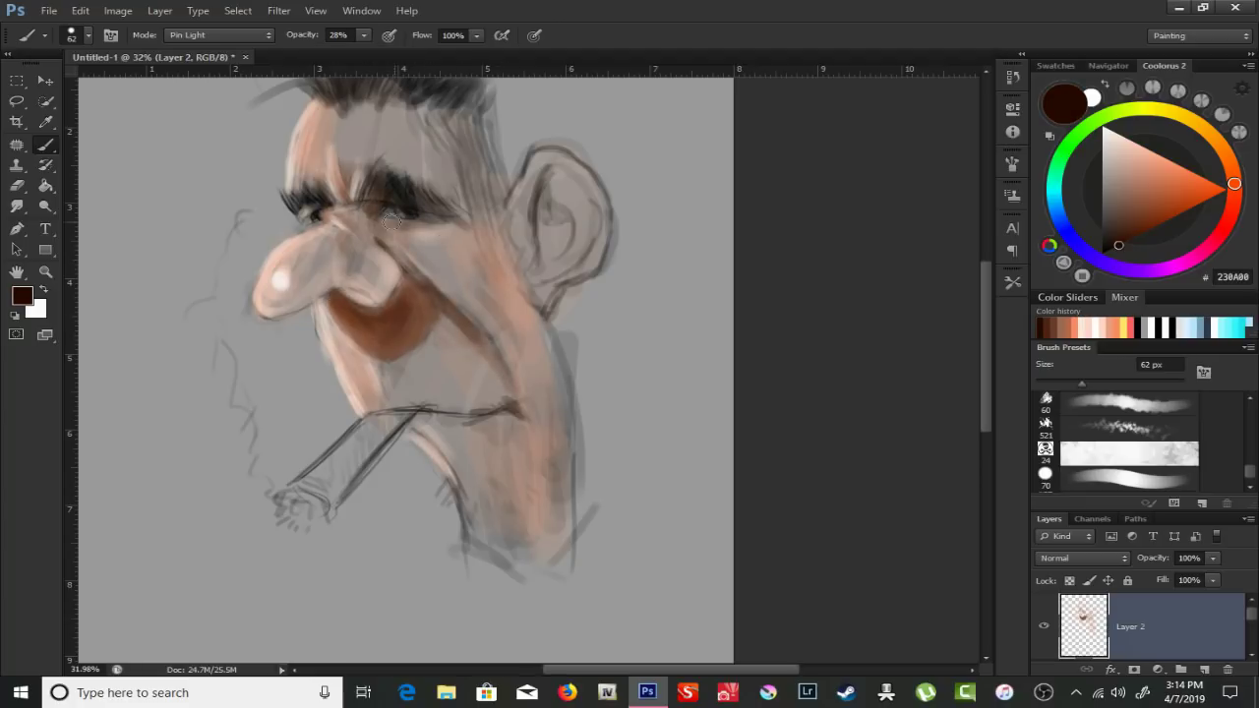
drag(511, 259, 515, 342)
drag(541, 169, 588, 257)
mouse_move(452, 342)
mouse_down()
mouse_move(354, 413)
mouse_move(535, 491)
mouse_up()
- Pick light peach FFC593 and brighten the forehead and cheek with a 108 px brush
click(1119, 328)
right_click(306, 187)
drag(367, 222, 329, 222)
click(290, 165)
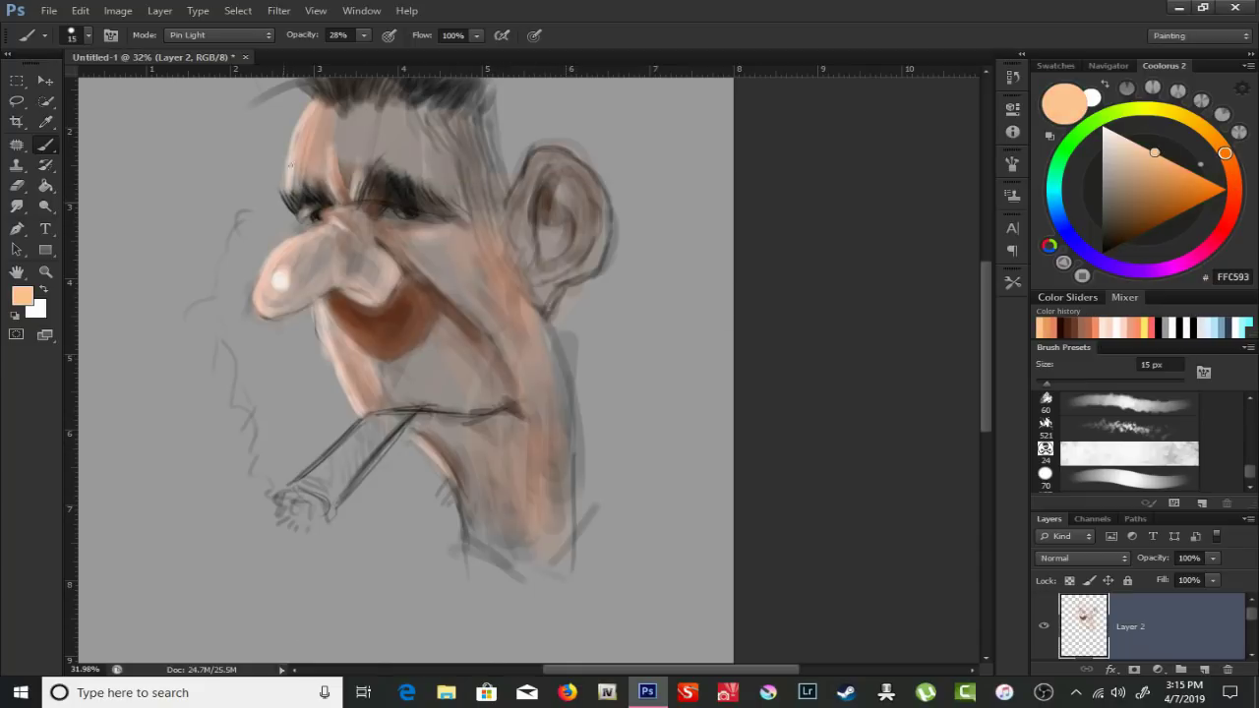
right_click(315, 131)
text(108)
key(Return)
drag(373, 118, 442, 196)
drag(423, 246, 492, 339)
mouse_move(521, 285)
mouse_down()
mouse_move(453, 398)
mouse_move(511, 507)
mouse_up()
- Set the brush to 30 px and choose the very dark red 1F0400
right_click(544, 172)
text(30)
key(Return)
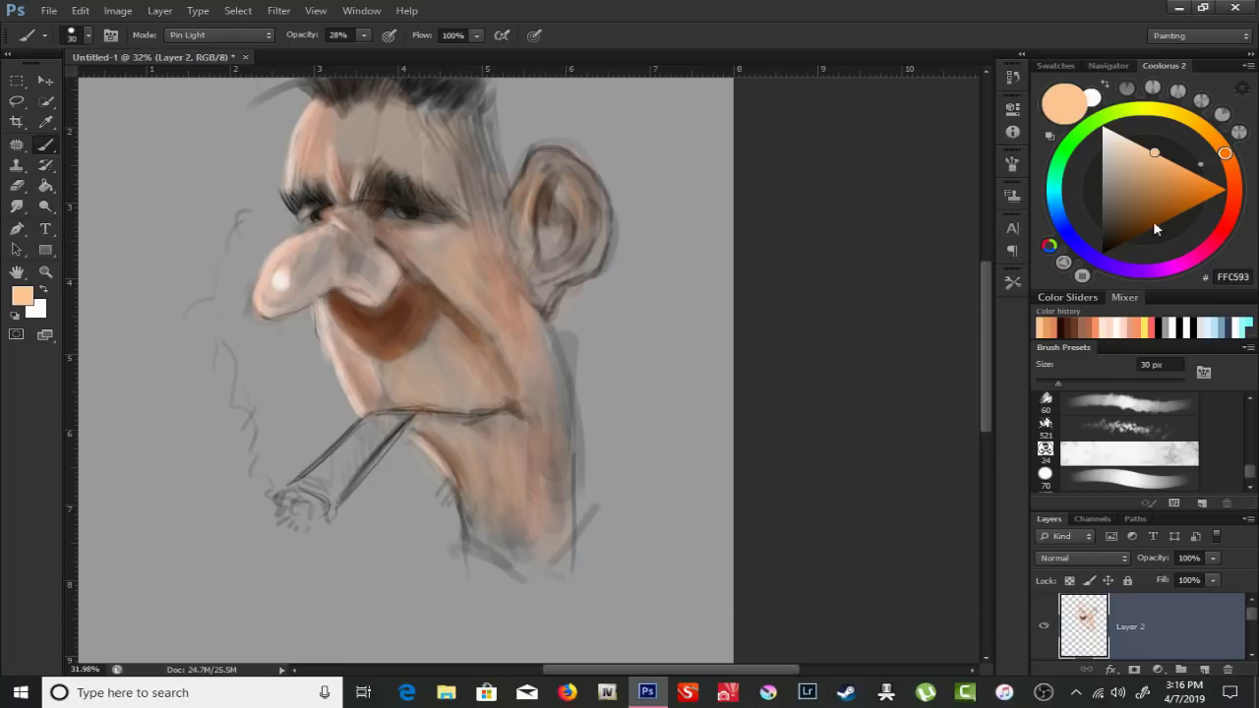
drag(1155, 228, 1116, 246)
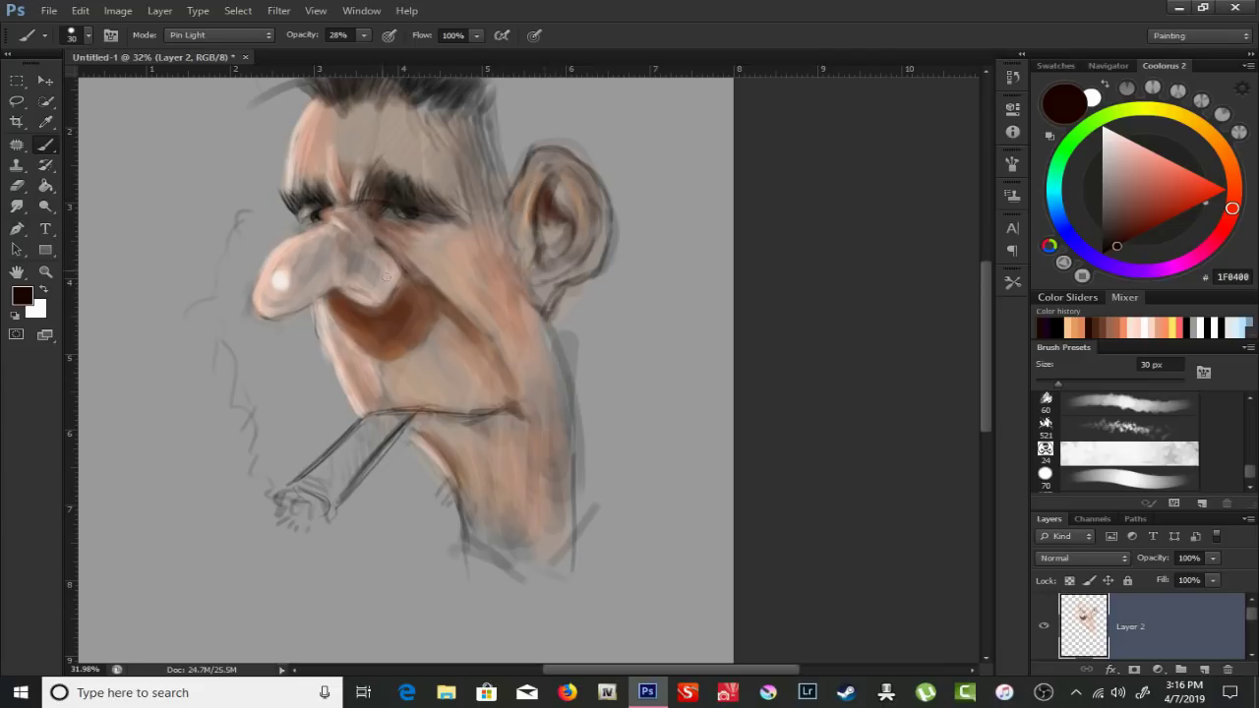
- On a new layer, paint a dark red (360700) shadow under the nose with a 74 px brush
click(1204, 669)
click(1127, 240)
right_click(362, 220)
text(74)
key(Return)
drag(339, 300, 409, 348)
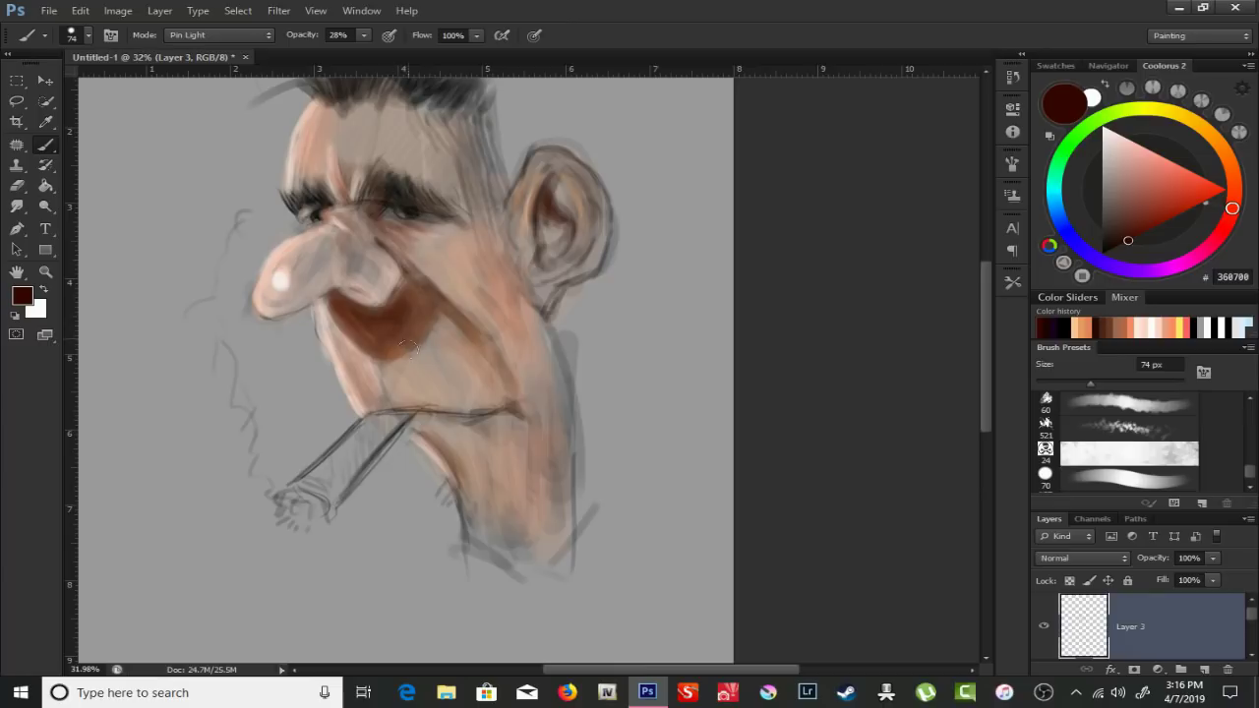
- Paint light peach on the cheek and around the ear at 100% opacity, 57% flow, 41 px
drag(1157, 166, 1138, 144)
mouse_move(446, 253)
mouse_down()
mouse_move(408, 231)
mouse_move(442, 245)
mouse_up()
click(1125, 136)
key(0)
key(shift+5)
drag(462, 181, 472, 227)
key(shift+7)
drag(511, 168, 492, 250)
mouse_move(531, 143)
mouse_down()
mouse_move(521, 261)
mouse_move(445, 217)
mouse_up()
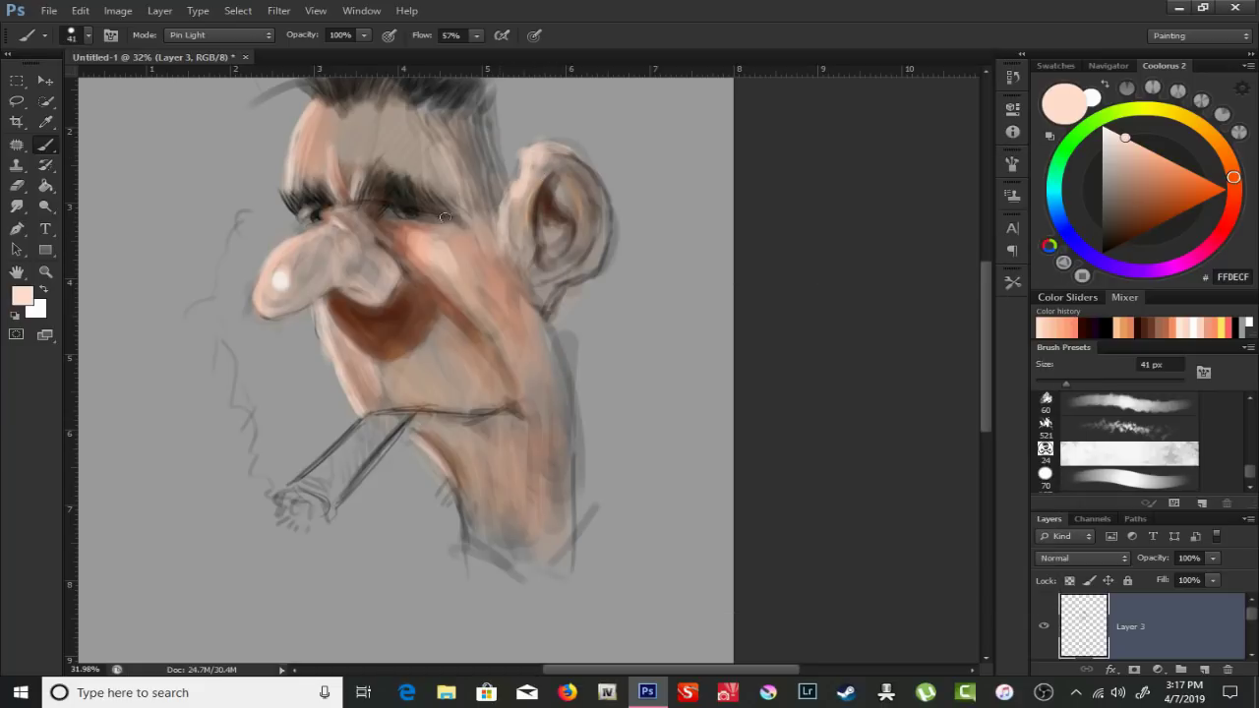
- Darken the nostril shadow and mouth line in dark brown, then choose tan CD9760 at 25 px
alt+click(369, 315)
drag(334, 295, 410, 286)
drag(417, 417, 531, 398)
alt+click(512, 182)
key(bracketleft)
key(bracketleft)
key(bracketleft)
click(1227, 158)
click(1149, 174)
drag(546, 349, 674, 349)
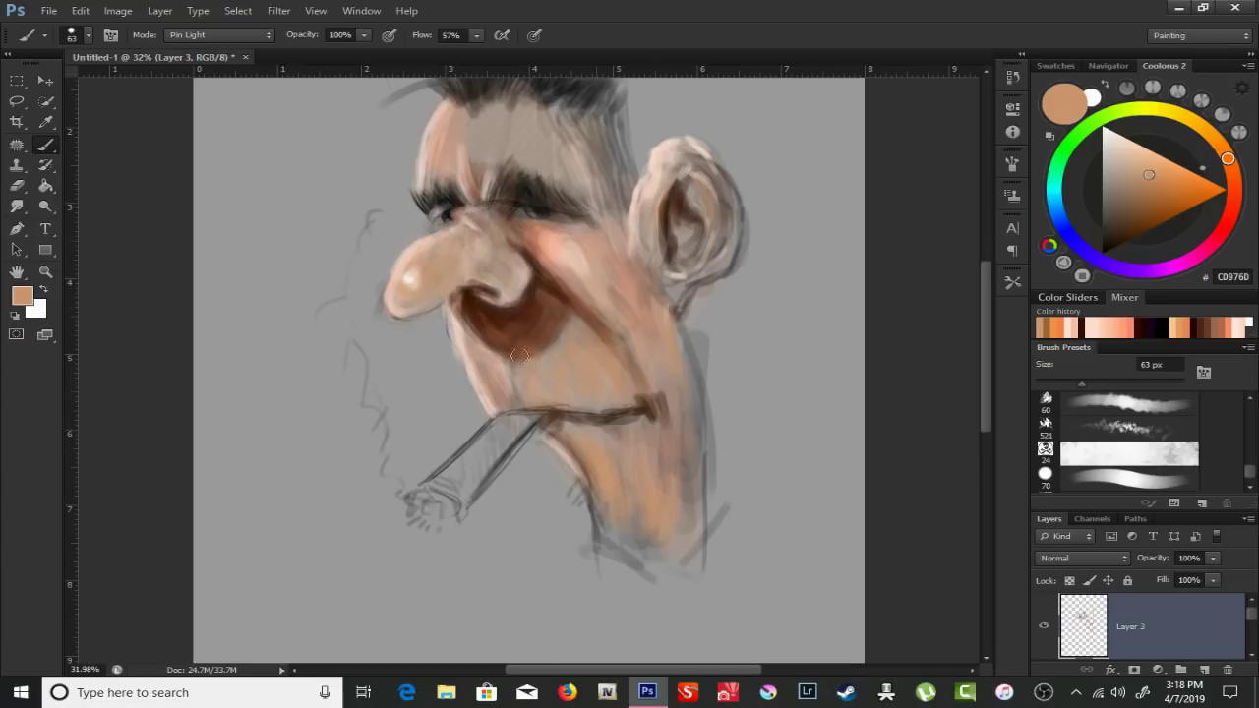
- Shade the forehead and right temple with darker brown strokes using an enlarged brush
click(1122, 215)
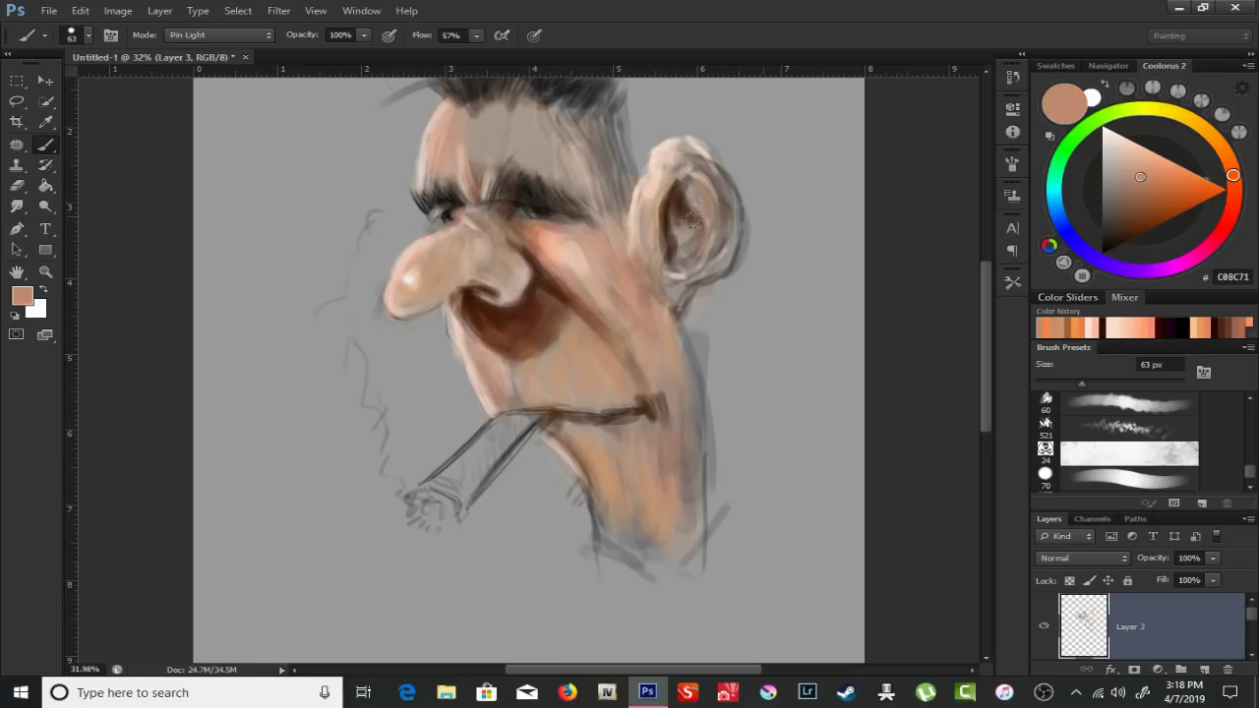
alt+click(600, 292)
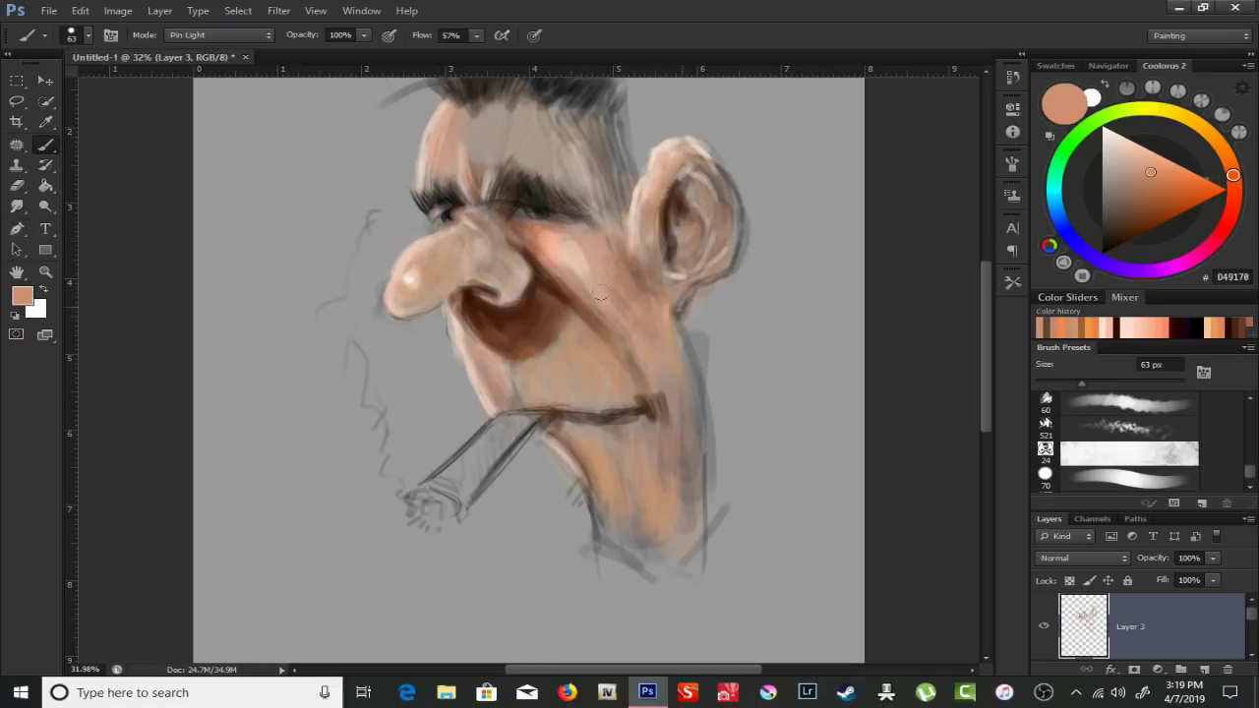
scroll(590, 344, up, 3)
right_click(497, 197)
alt+click(565, 233)
drag(566, 234, 511, 285)
drag(501, 236, 462, 295)
alt+click(516, 295)
drag(630, 251, 602, 308)
- Add a new layer and pick a light peach skin colour for the next pass
key(ctrl+shift+alt+n)
alt+click(496, 245)
right_click(469, 282)
- Paint white highlight strands into the hair, including its left edge
key(Return)
alt+click(472, 293)
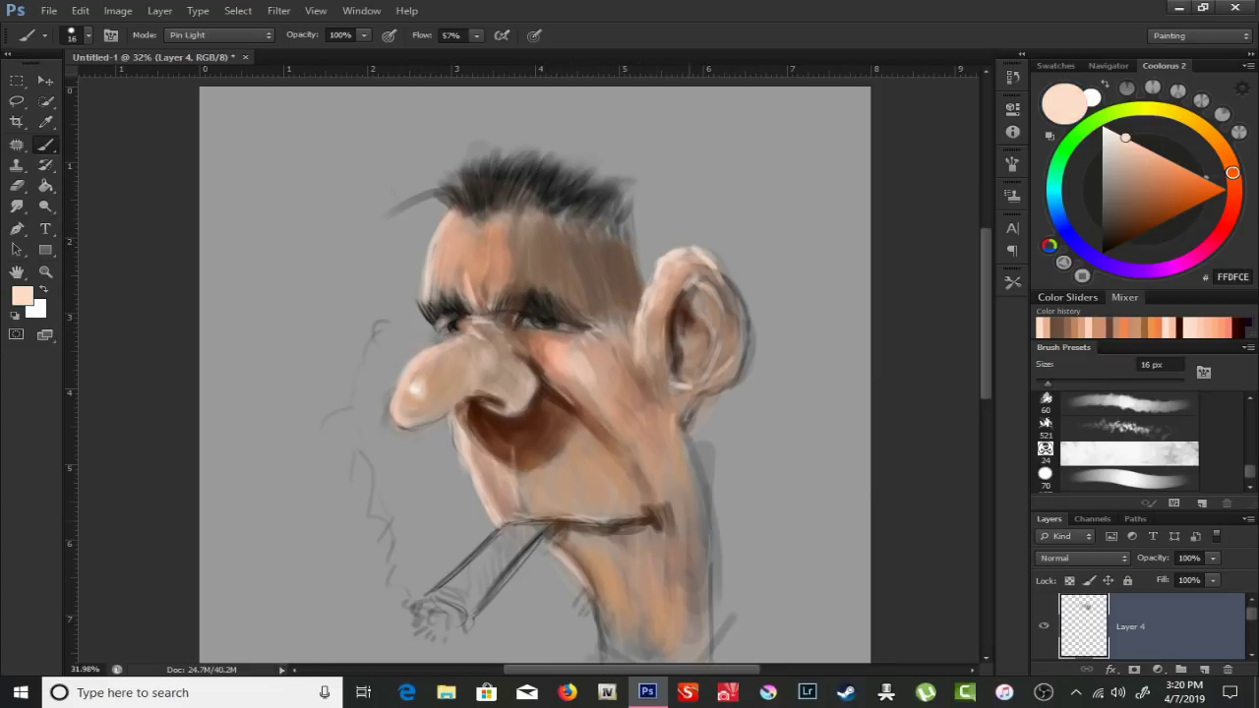
drag(492, 204, 484, 153)
drag(545, 205, 531, 161)
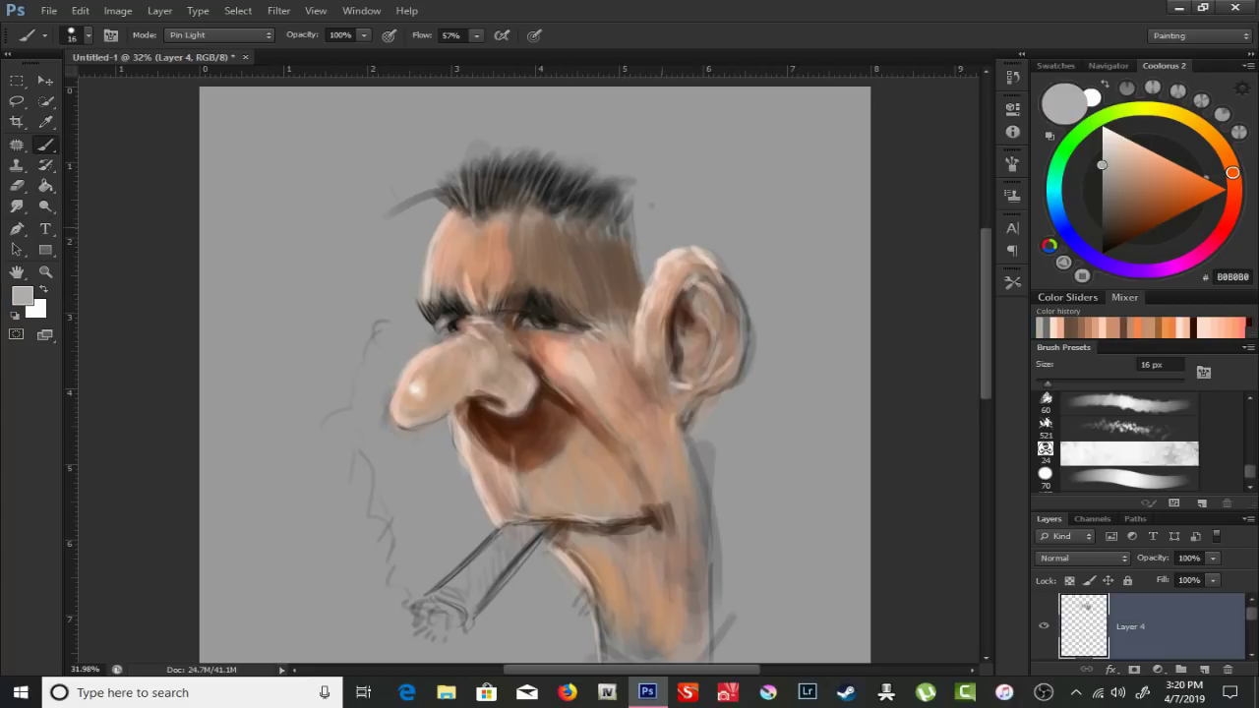
drag(458, 208, 438, 161)
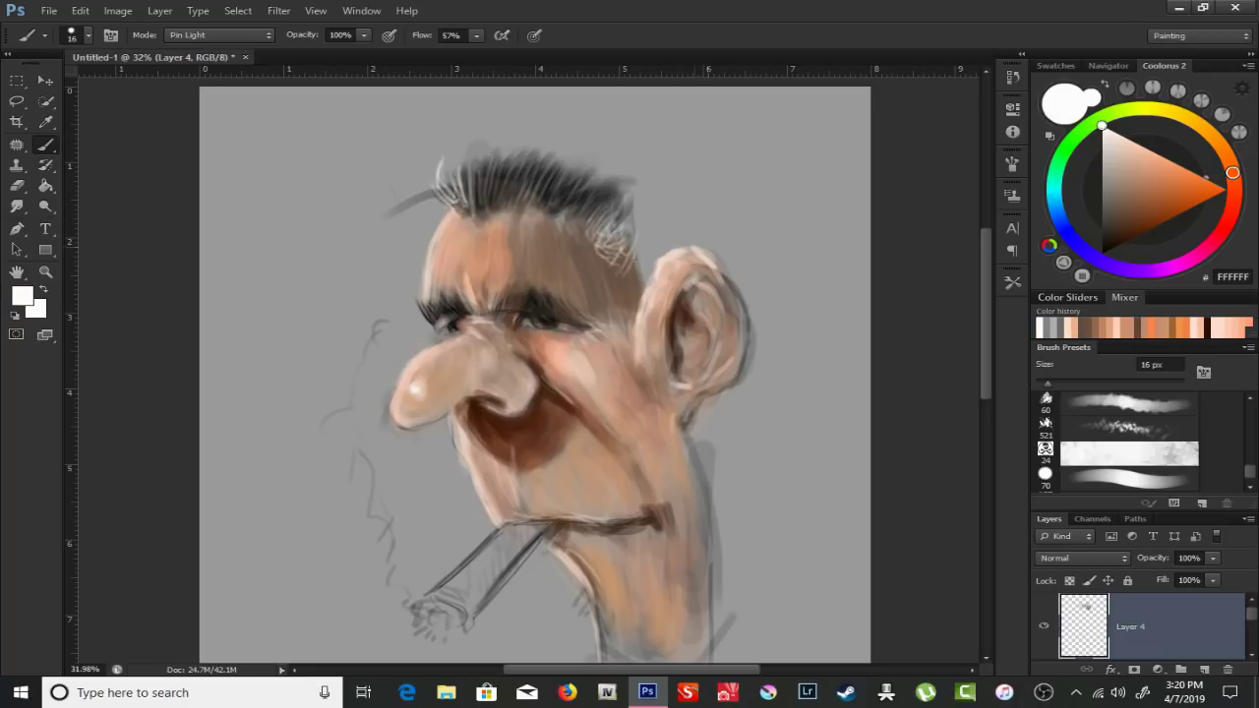
- Try lightening the cigarette paper with light grey, then undo the stroke
drag(600, 391, 641, 233)
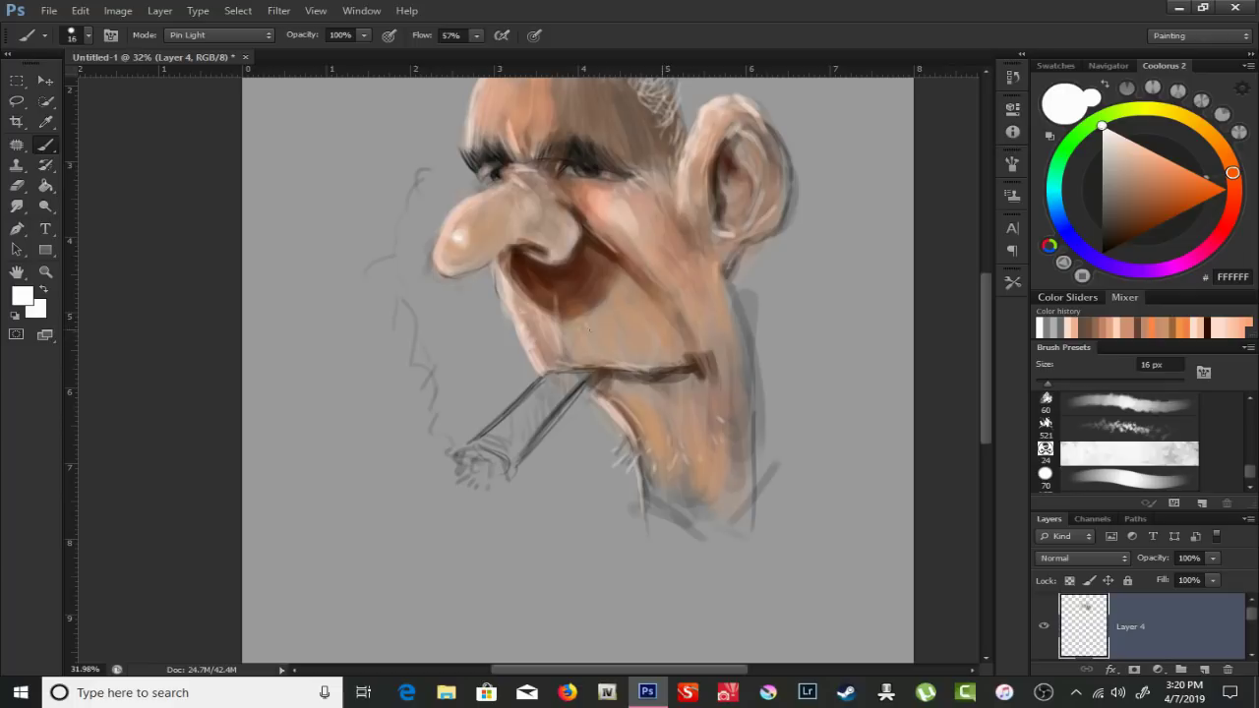
alt+click(556, 394)
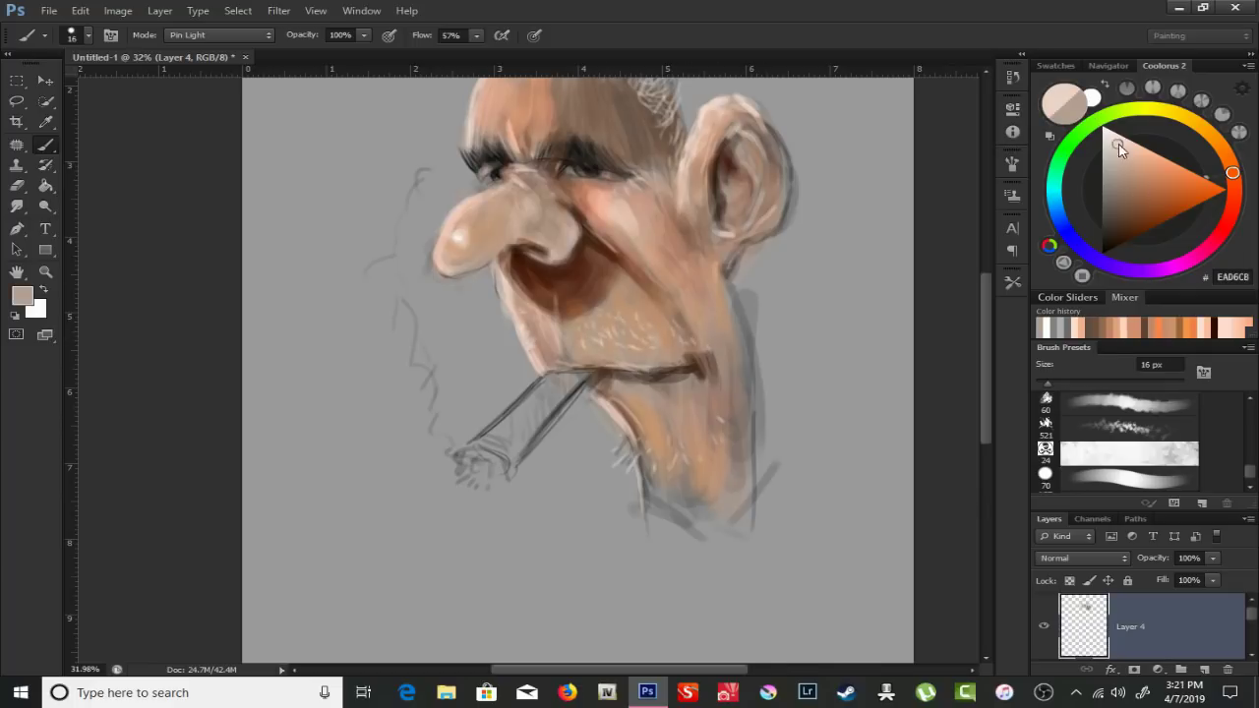
drag(487, 450, 561, 384)
key(ctrl+z)
- Paint soft low-opacity white smoke beside the face and above the cigarette
right_click(458, 224)
drag(363, 34, 279, 56)
drag(398, 162, 470, 470)
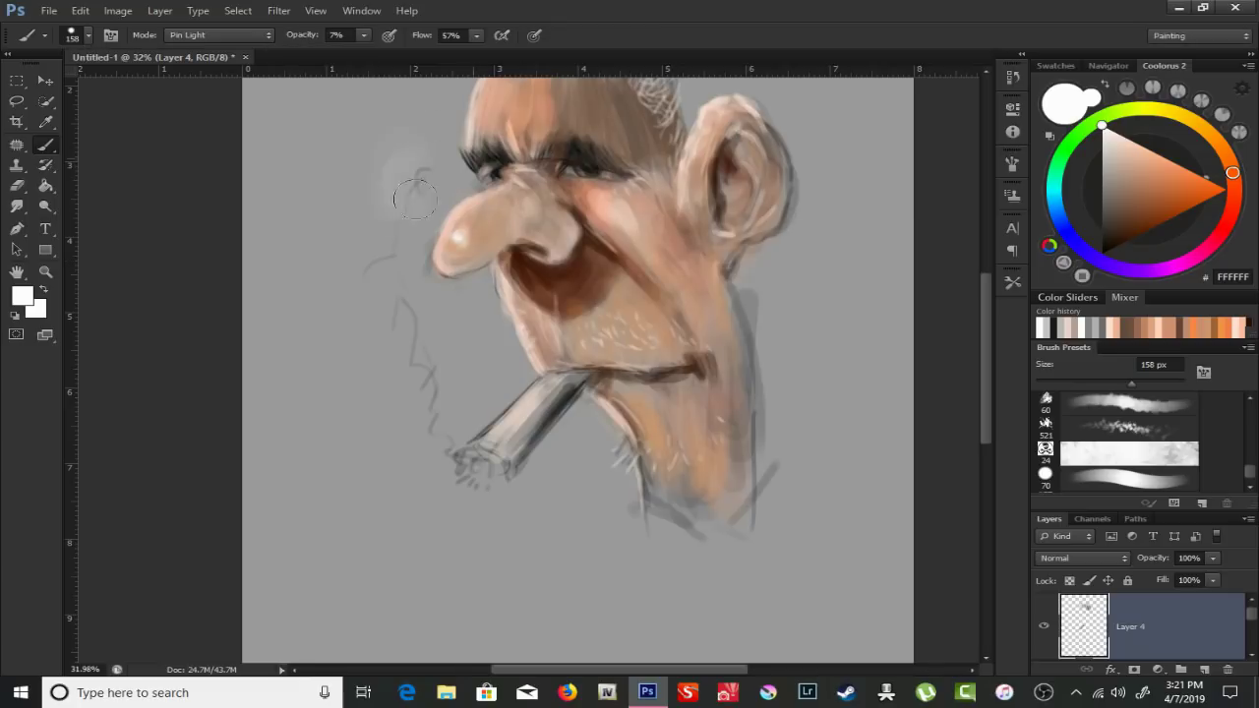
drag(418, 344, 432, 187)
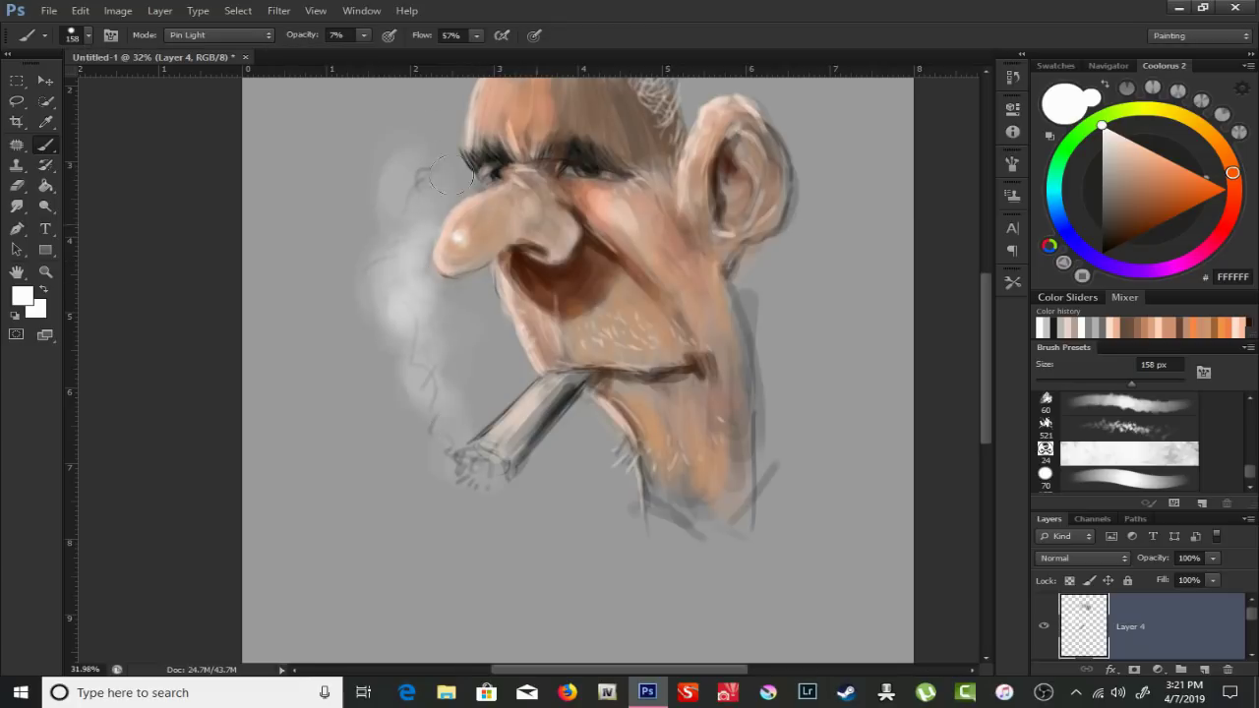
right_click(496, 224)
double_click(521, 334)
key(7)
key(4)
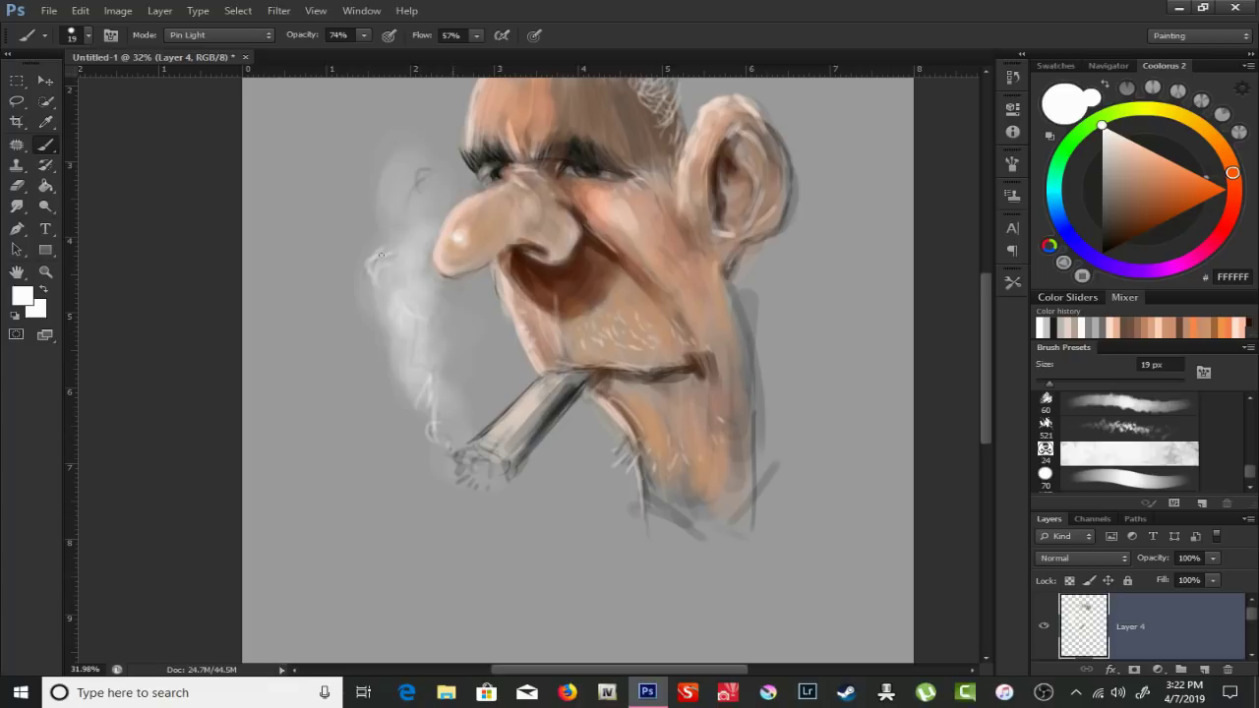
- Set the Smudge brush to 52 px, then dab dark grey ash at the cigarette tip
key(r)
right_click(409, 304)
text(52)
key(Return)
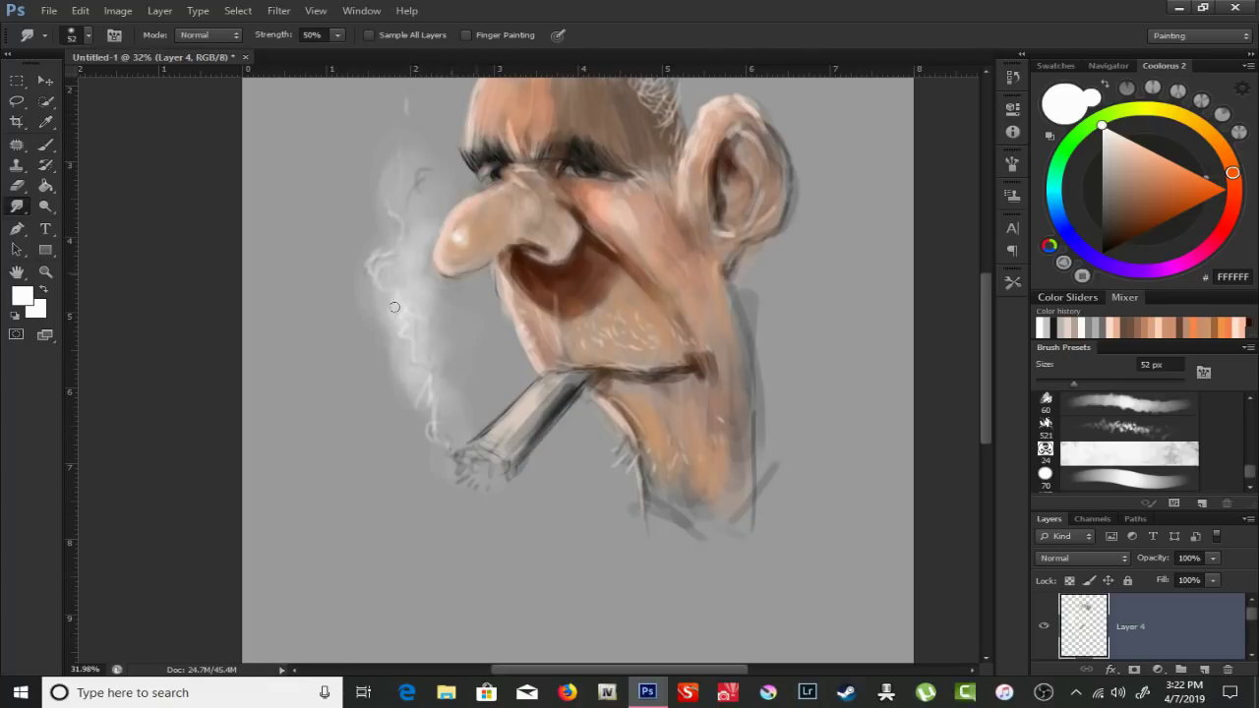
key(b)
alt+click(462, 466)
drag(455, 464, 468, 483)
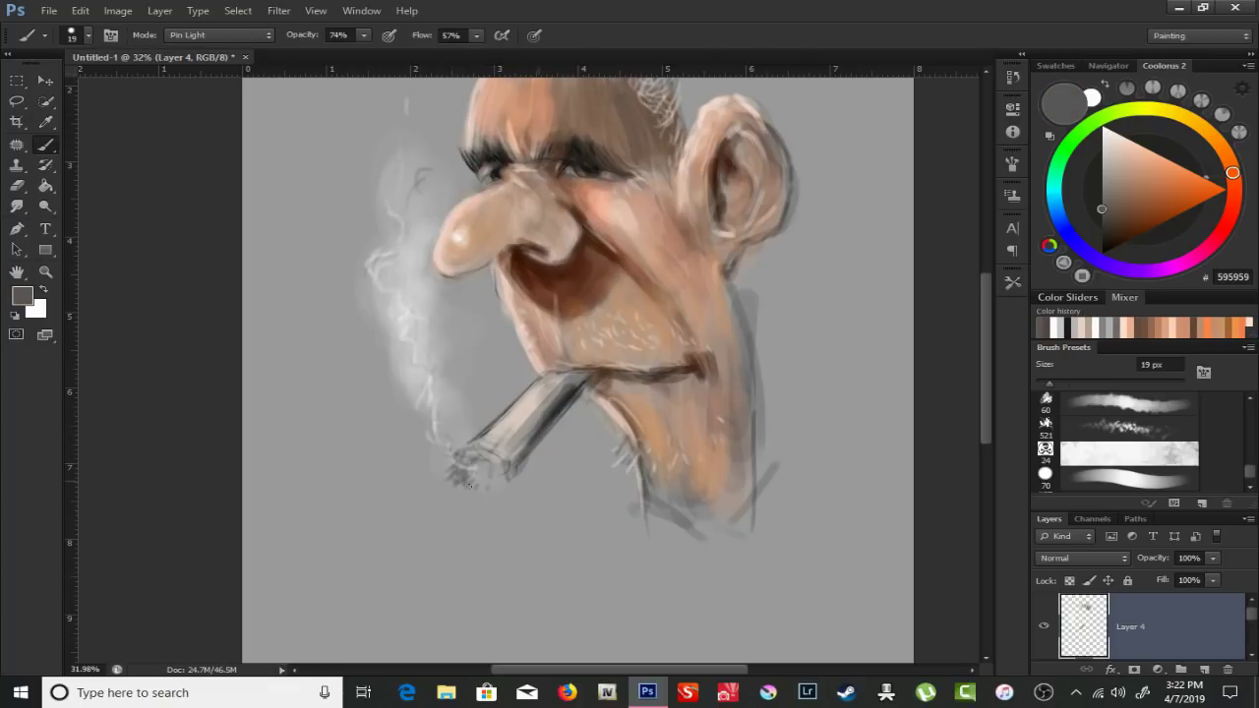
- On a new layer, draw a very dark brown line along the jaw edge
alt+click(679, 372)
key(ctrl+shift+alt+n)
drag(740, 280, 763, 435)
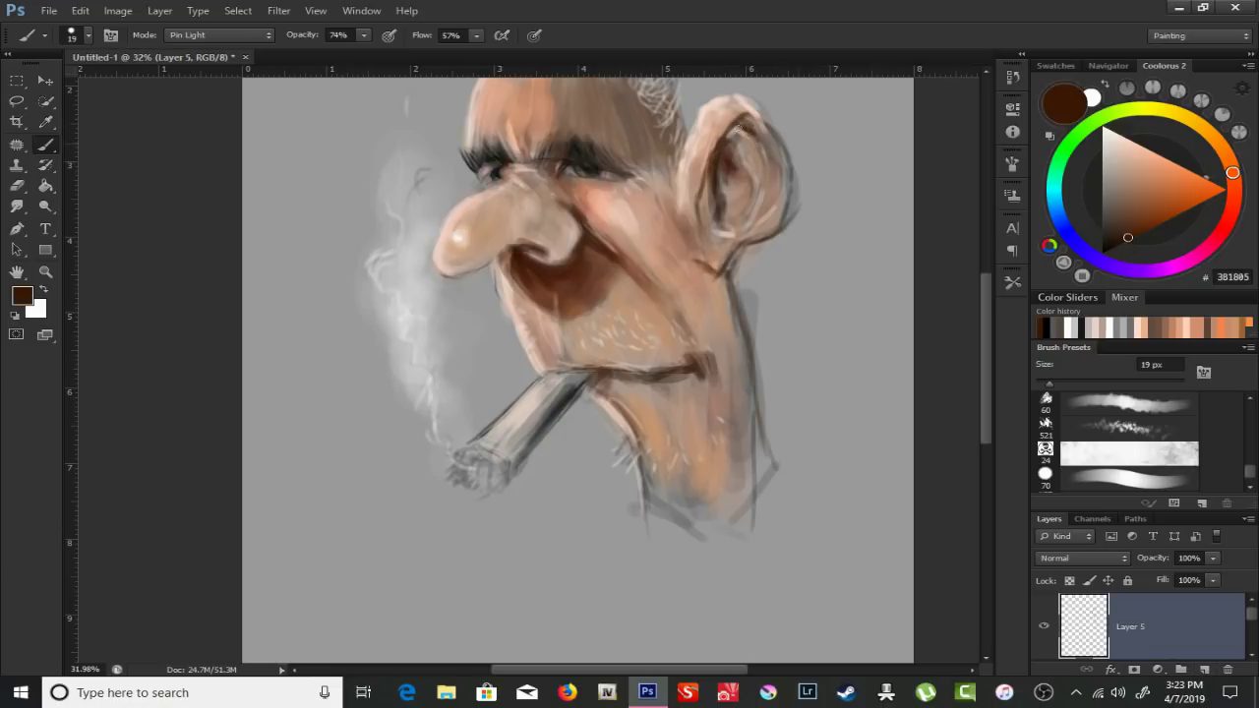
- At 100% flow, add dark strokes inside the ear and darken the eyelid line by the nose
alt+click(730, 143)
drag(723, 153, 719, 204)
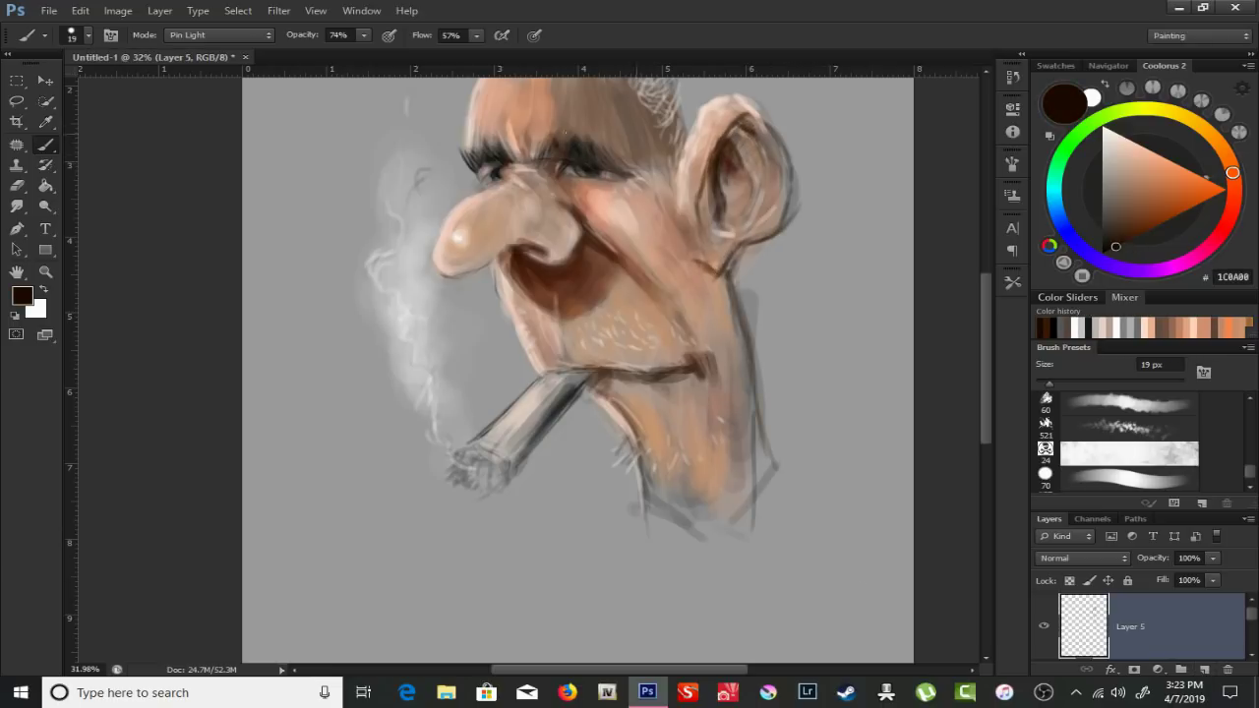
key(shift+0)
drag(610, 162, 668, 165)
key(bracketleft)
click(1102, 126)
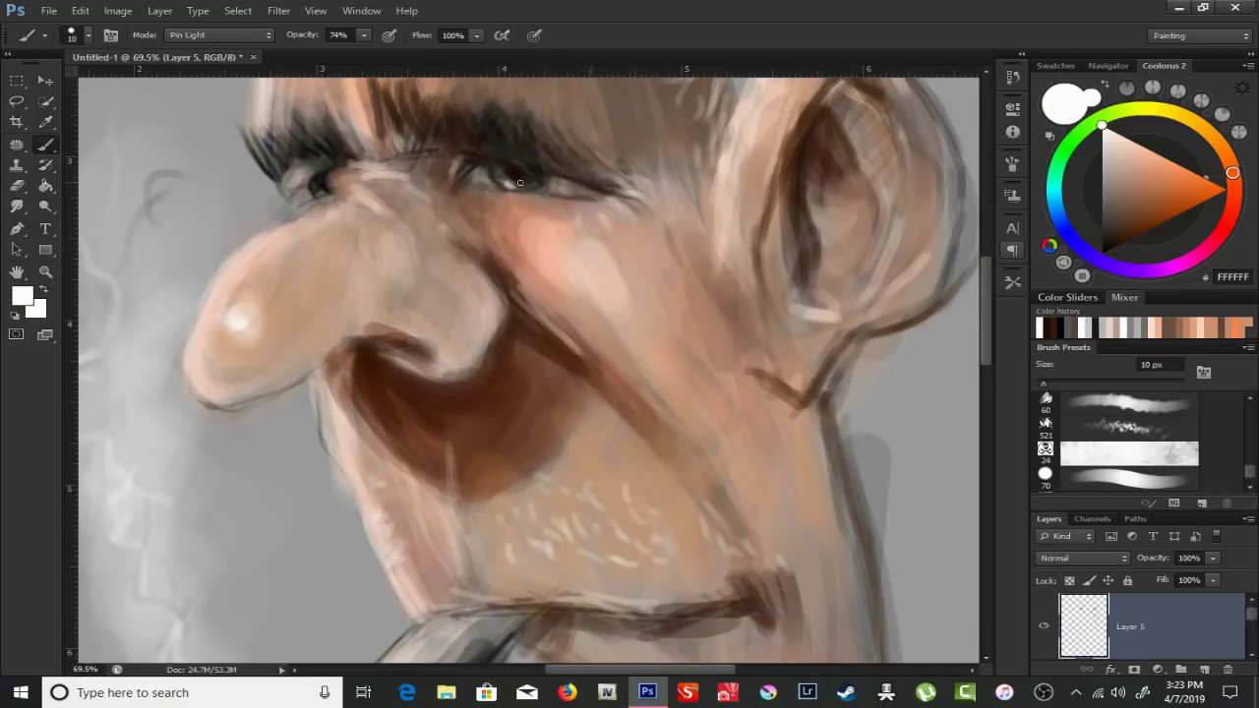
alt+click(301, 193)
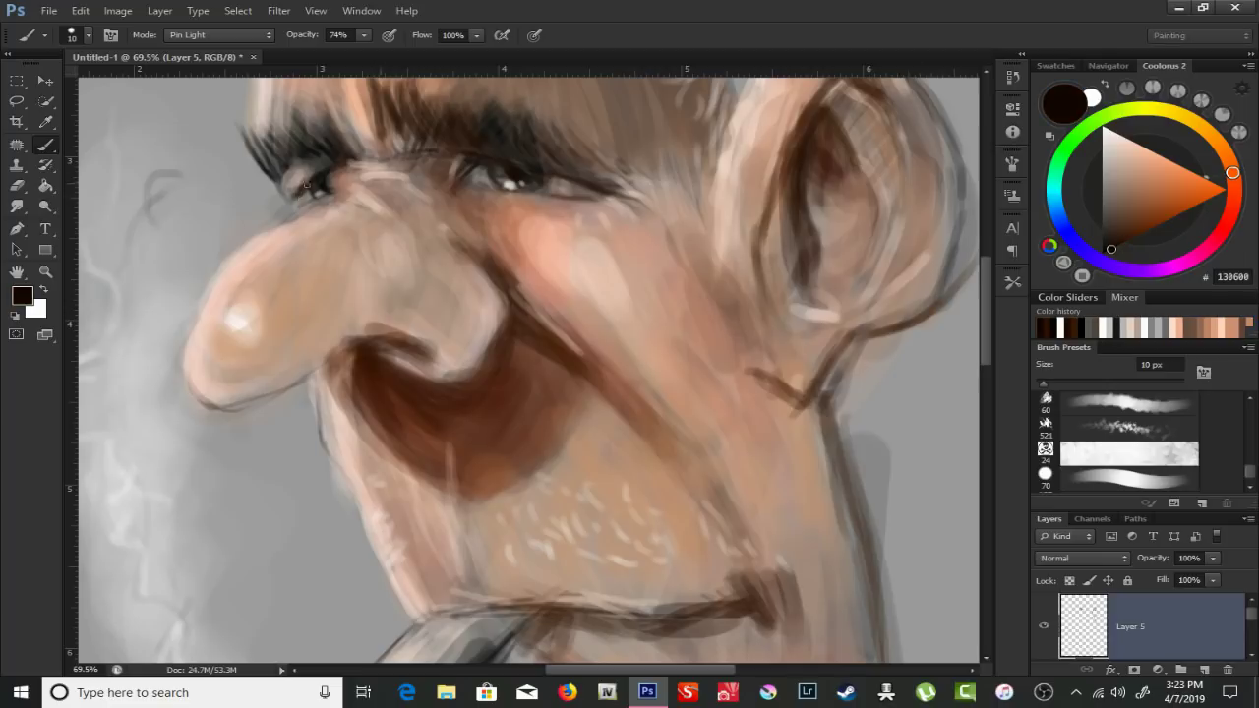
mouse_move(368, 170)
mouse_down()
mouse_move(356, 157)
mouse_move(405, 172)
mouse_up()
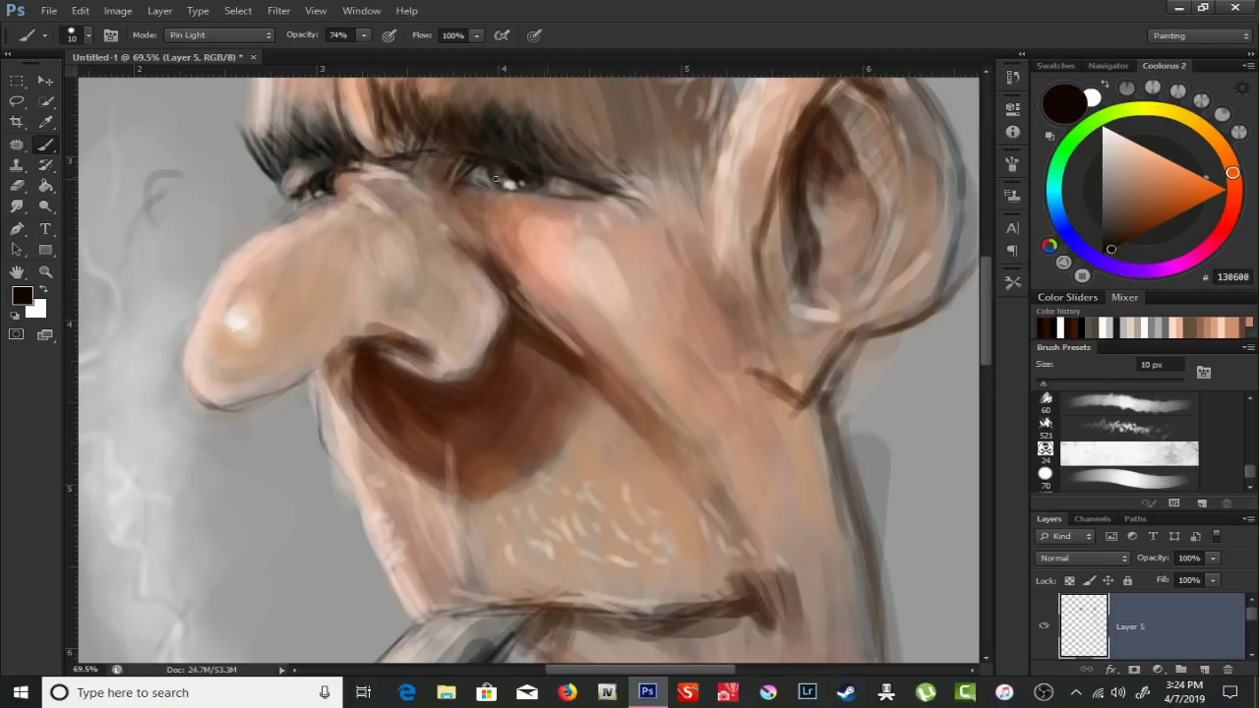
- Darken the underside of the nose tip with a mid brown at 31 px
alt+click(393, 295)
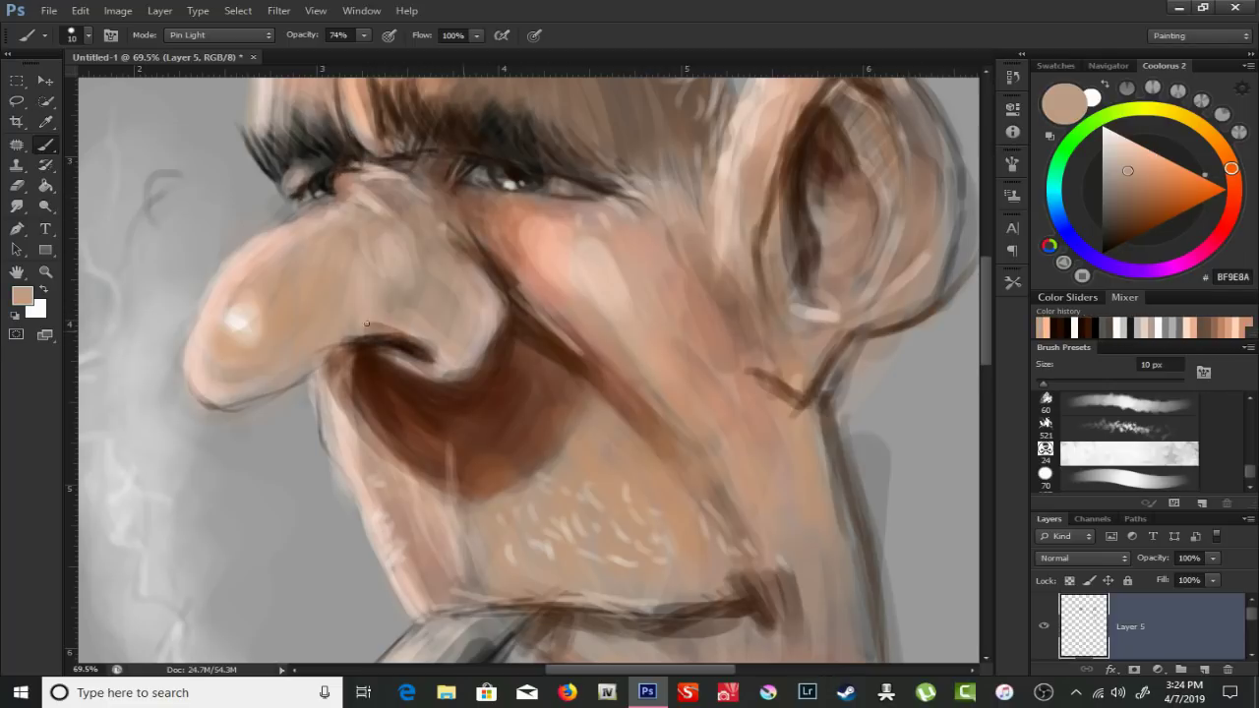
right_click(374, 327)
text(31)
key(Return)
alt+click(433, 265)
mouse_move(196, 394)
mouse_down()
mouse_move(334, 354)
mouse_move(225, 376)
mouse_up()
- Draw a near-black brown line along the cheek and jaw with a 23 px brush
right_click(409, 218)
text(23)
key(Return)
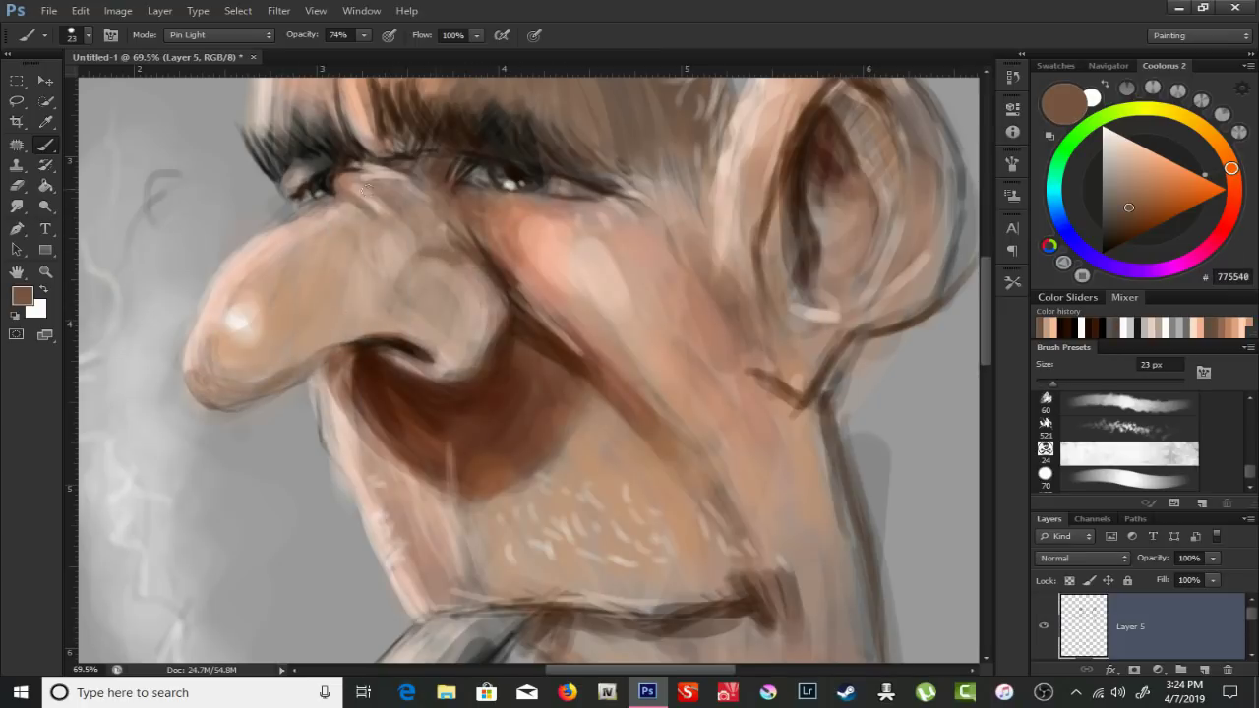
alt+click(498, 211)
alt+click(495, 202)
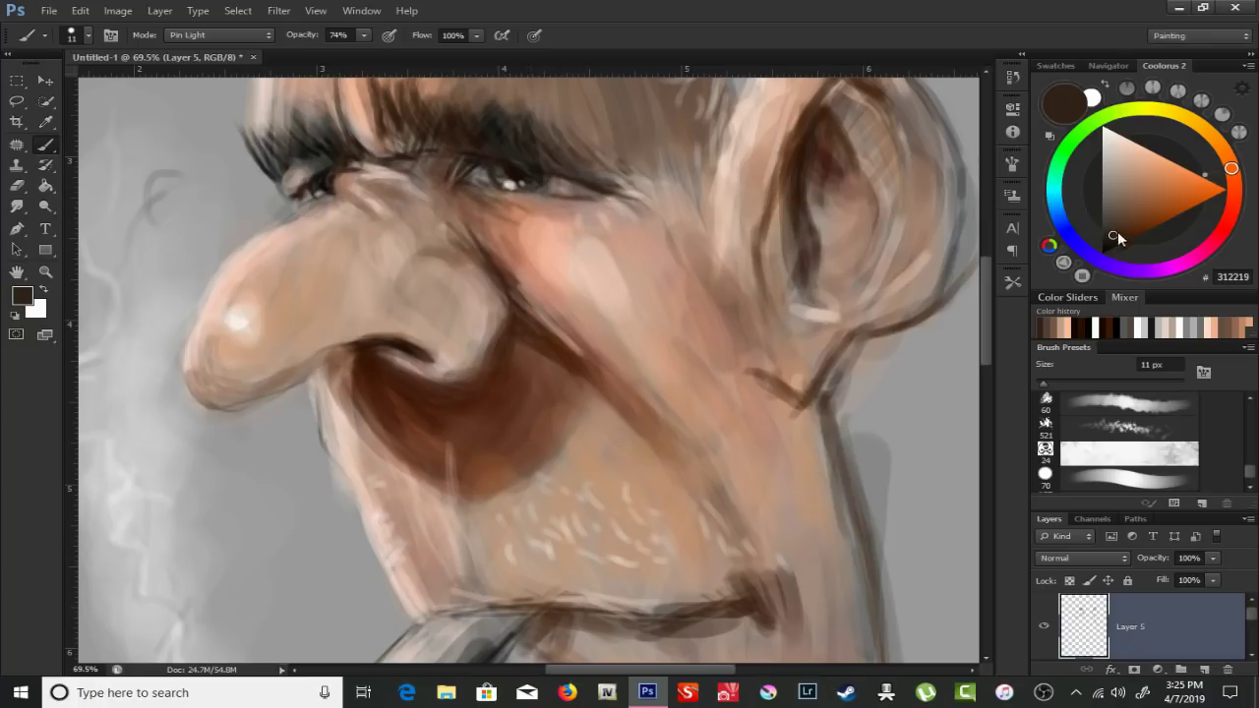
alt+click(492, 197)
alt+click(504, 312)
drag(315, 376, 405, 611)
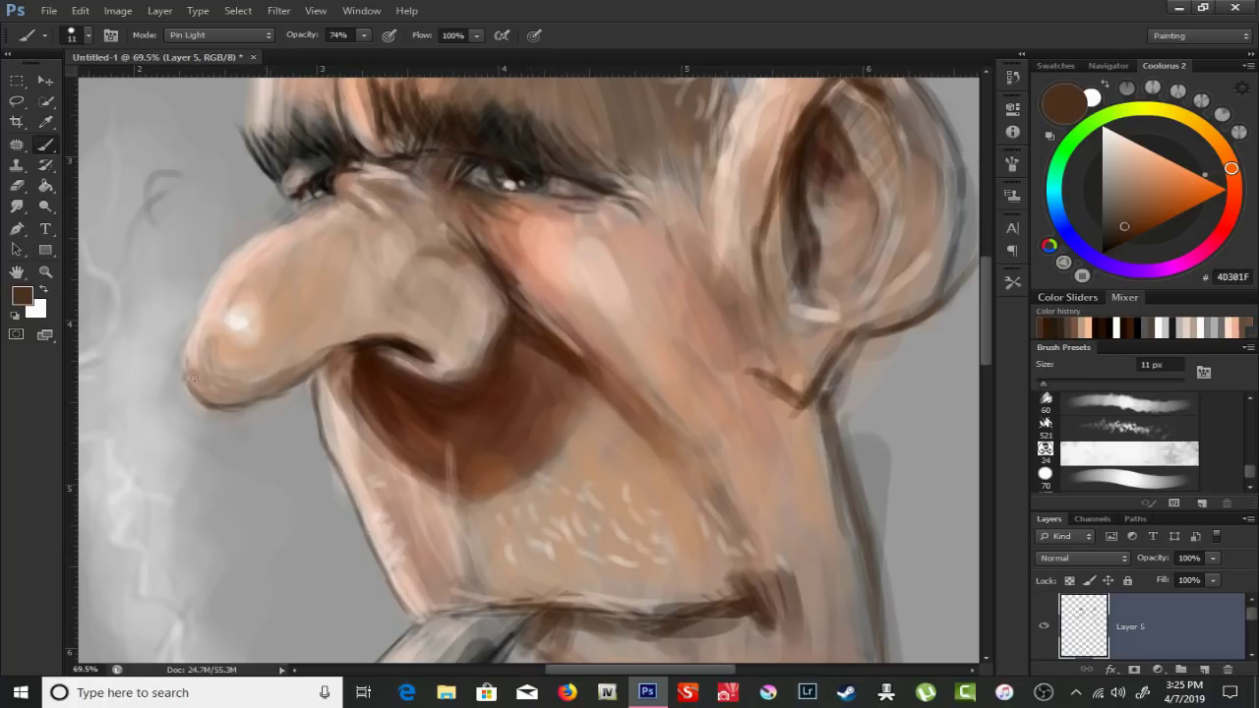
- Highlight the nose bridge in near-white and paint light strands along the hairline
alt+click(285, 185)
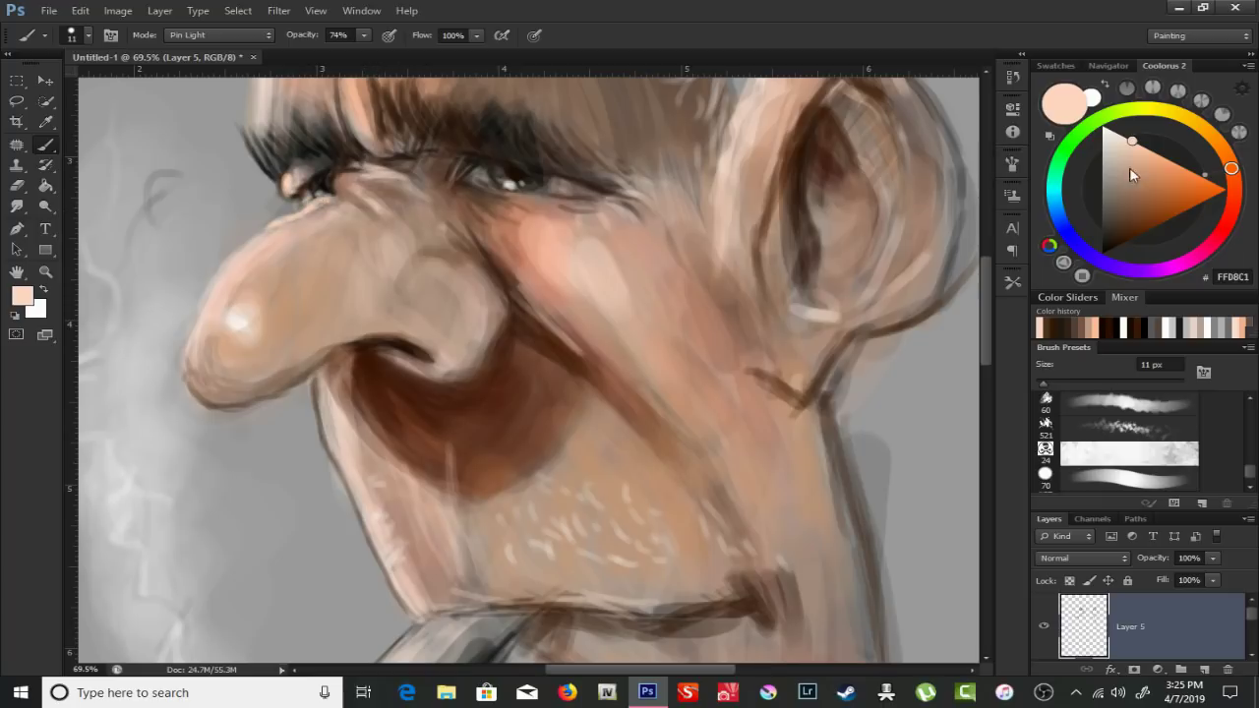
click(1107, 128)
drag(329, 198, 291, 217)
drag(386, 205, 473, 481)
drag(339, 362, 399, 206)
drag(433, 165, 391, 208)
- Pick dark grey, deep brown and off-white tones around the ear, then fit the image on screen
click(1101, 237)
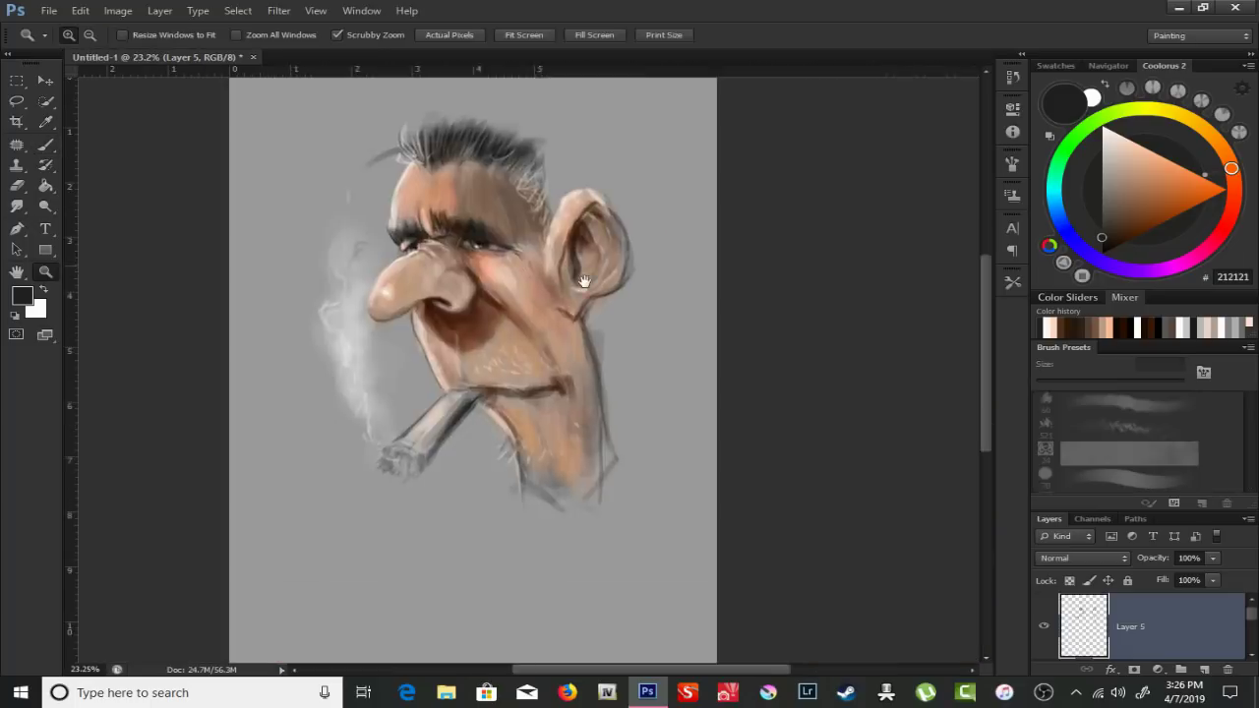
drag(529, 369, 423, 394)
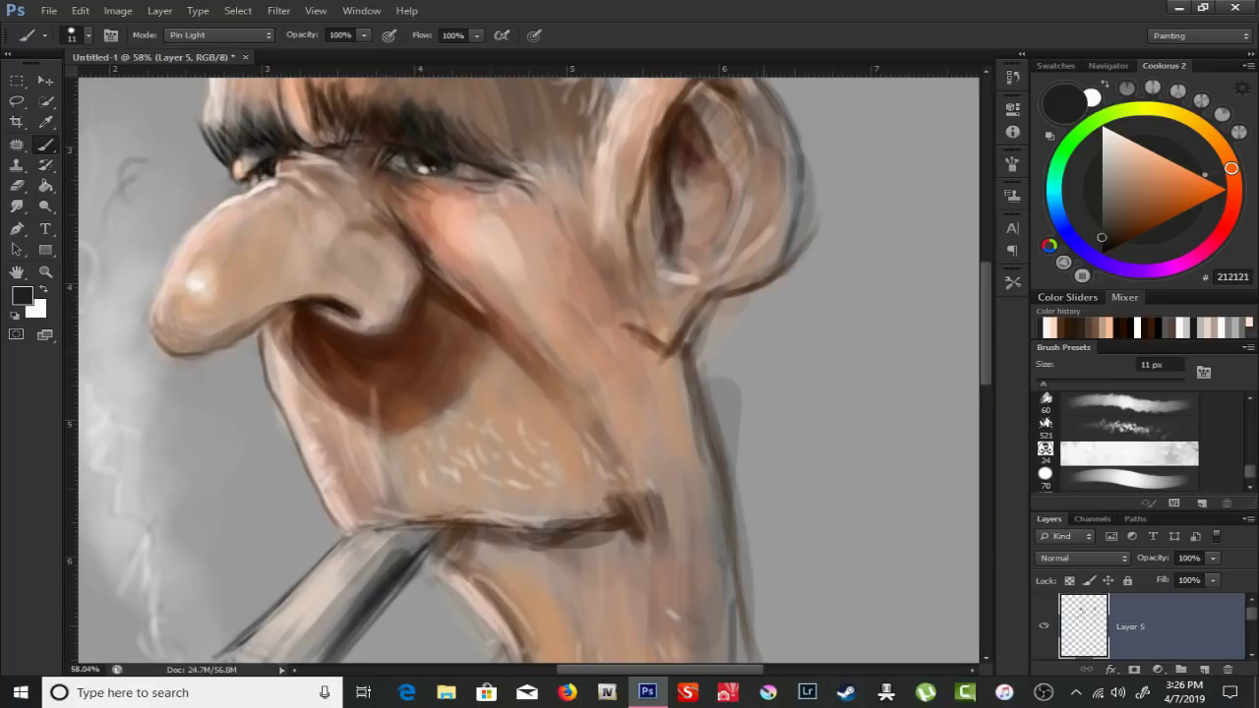
click(1113, 246)
drag(688, 148, 661, 280)
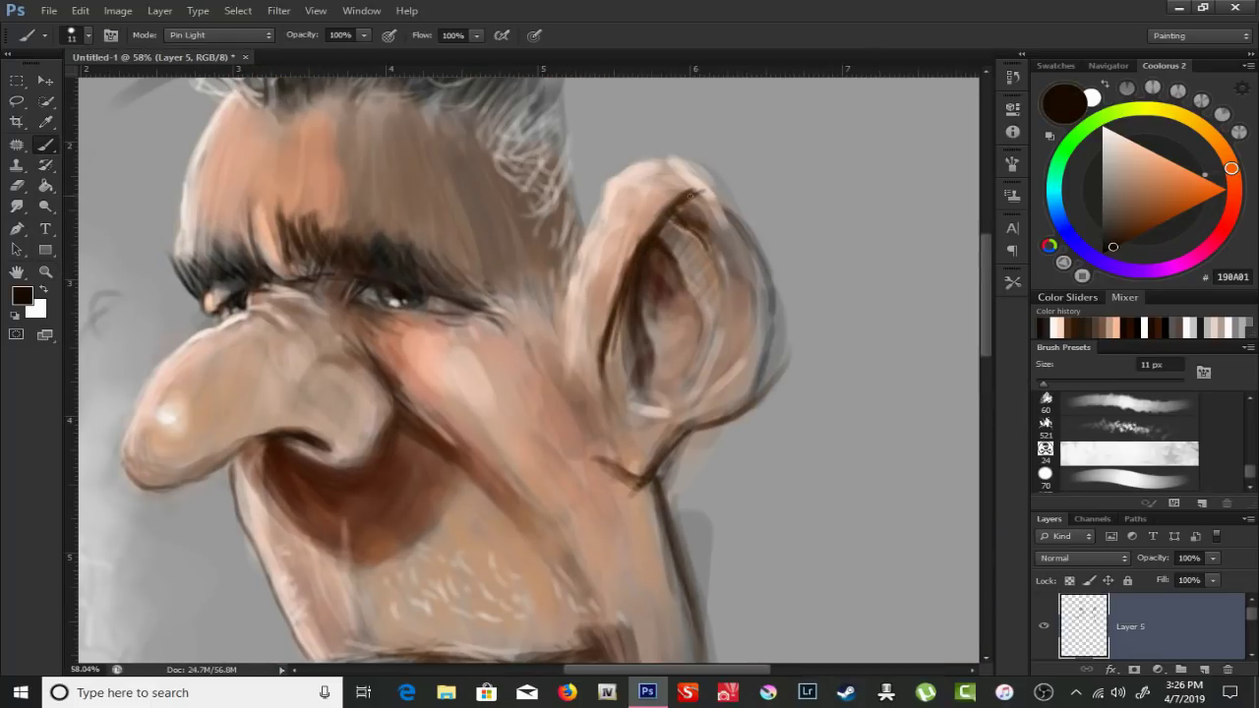
alt+click(648, 175)
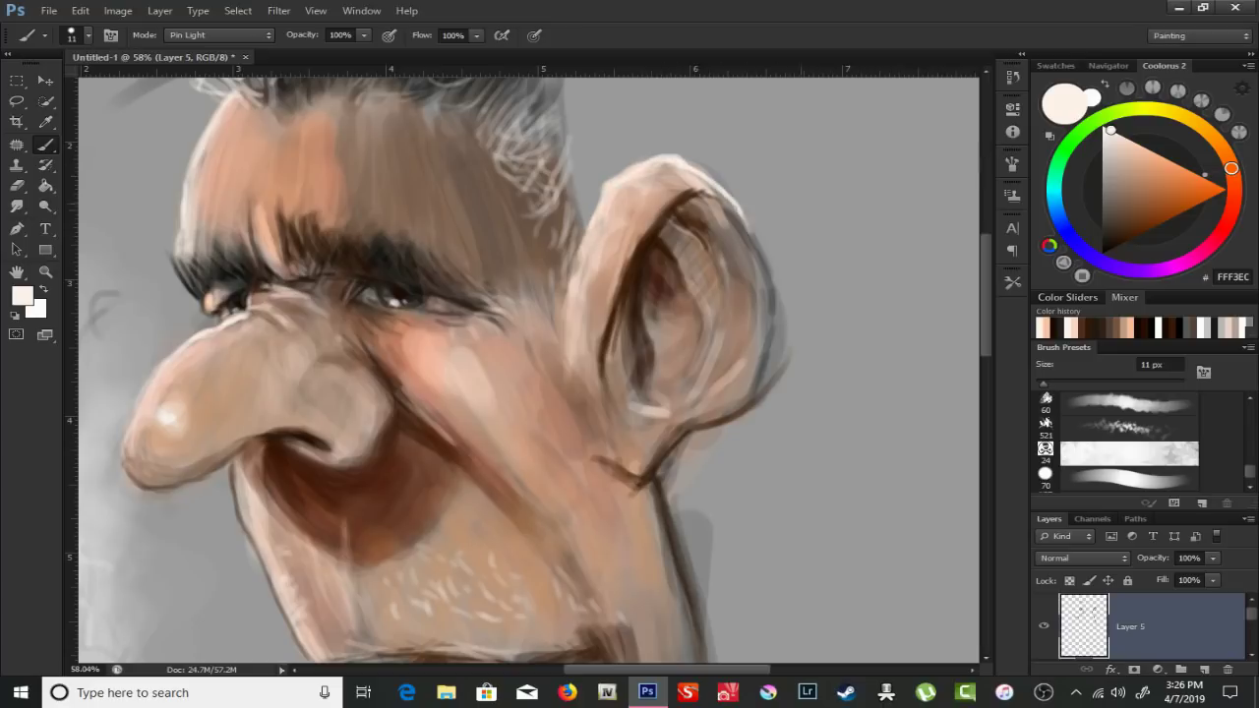
alt+click(757, 260)
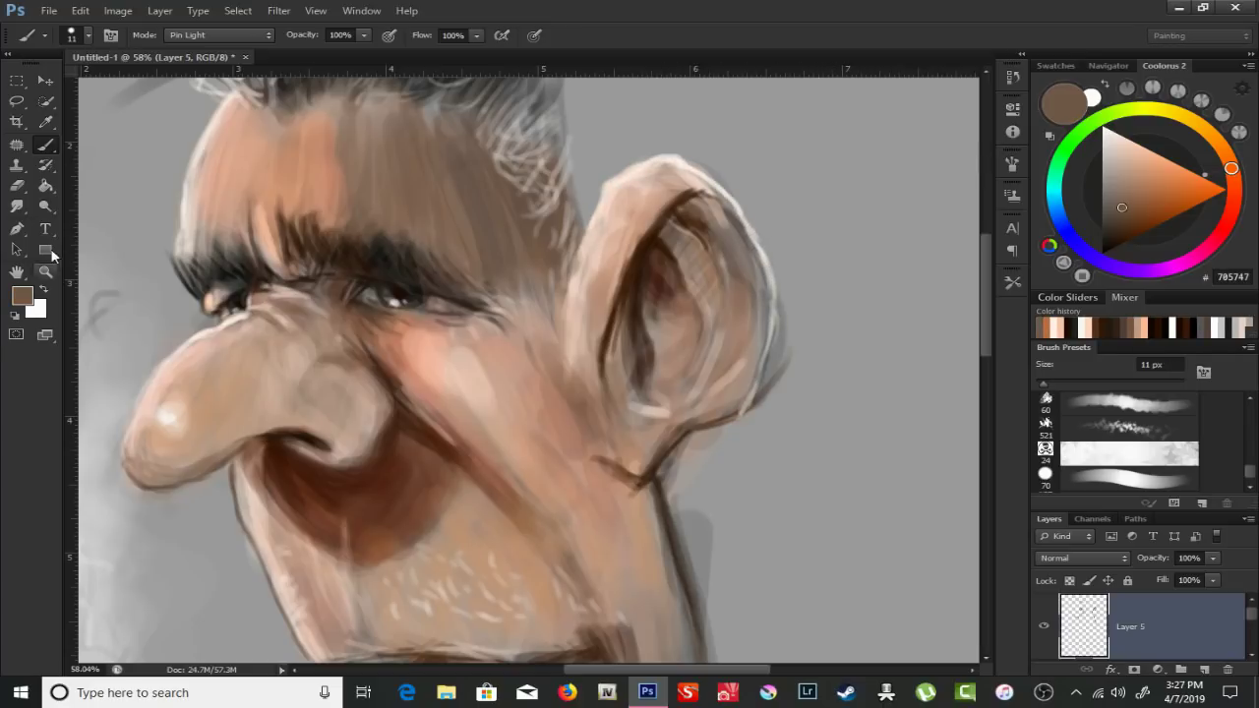
click(45, 271)
key(ctrl+0)
- Swap colours and brush a broad, faint 12% opacity white haze over the smoke
click(43, 288)
key(b)
right_click(399, 222)
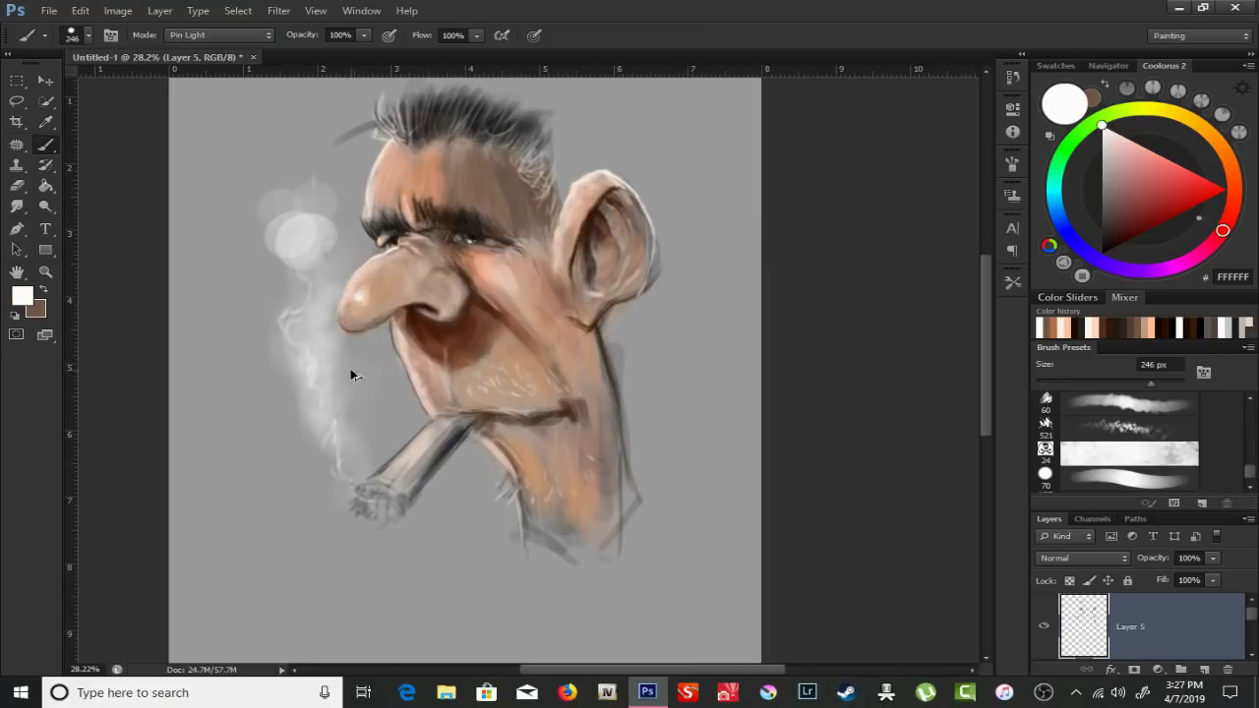
drag(313, 175, 343, 365)
right_click(343, 365)
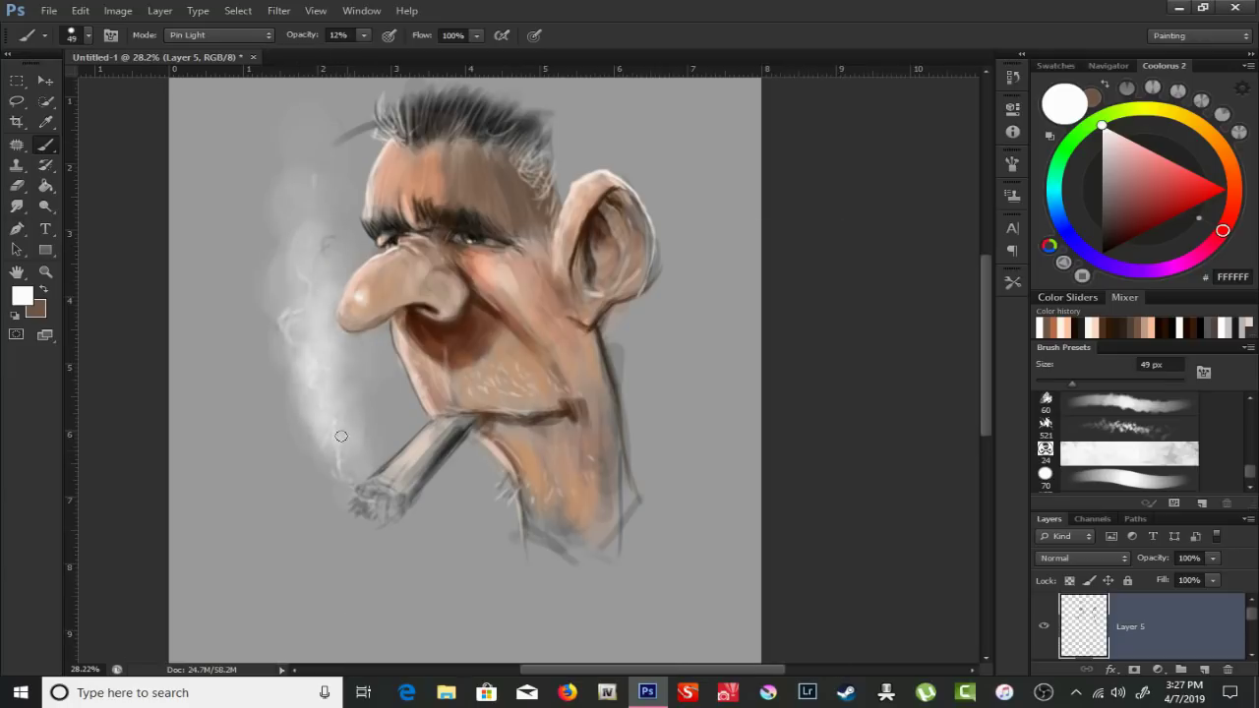